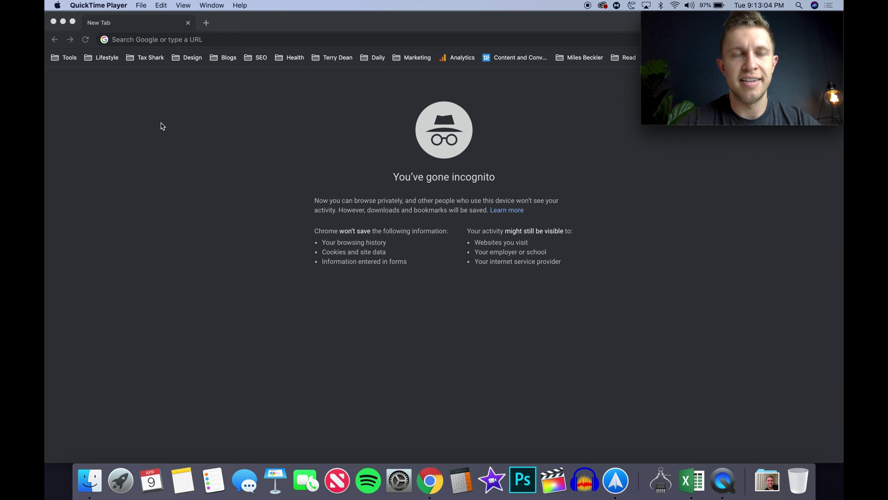
- Search Google for "los angeles dentist" and look over the map listings and organic results
{"action": "left_click", "coordinate": [236, 41]}
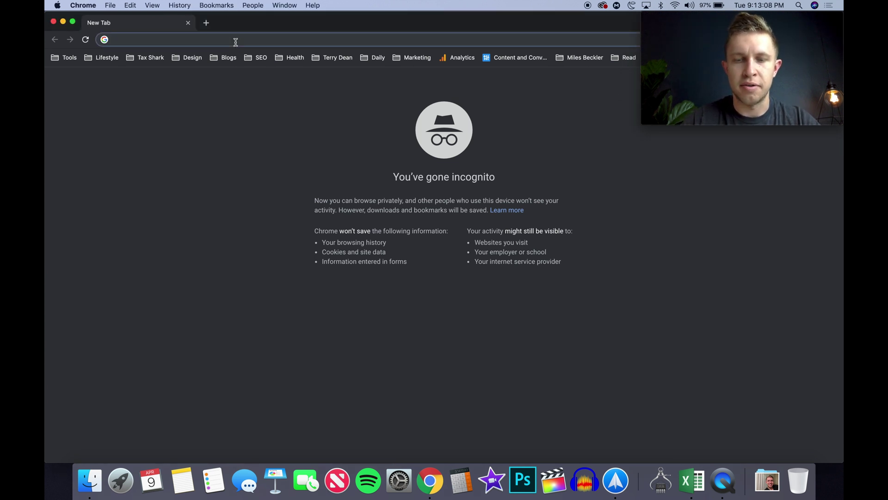
{"action": "type", "text": "los angeles dentist"}
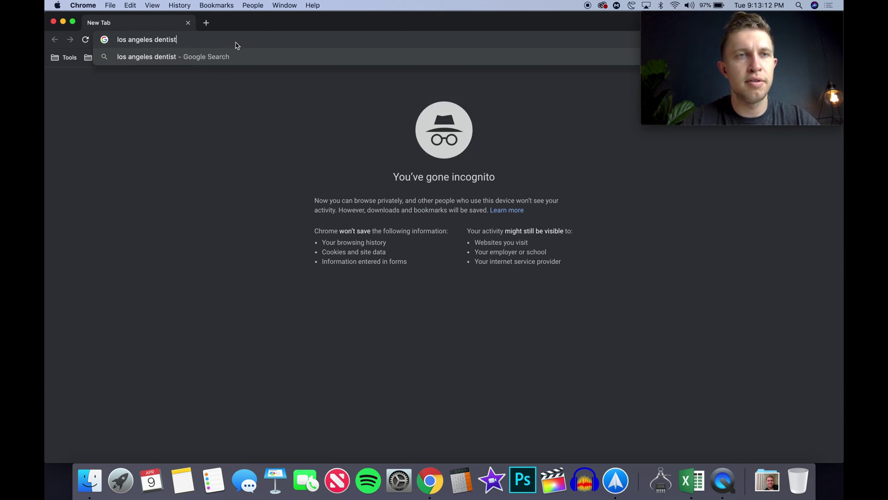
{"action": "key", "text": "Return"}
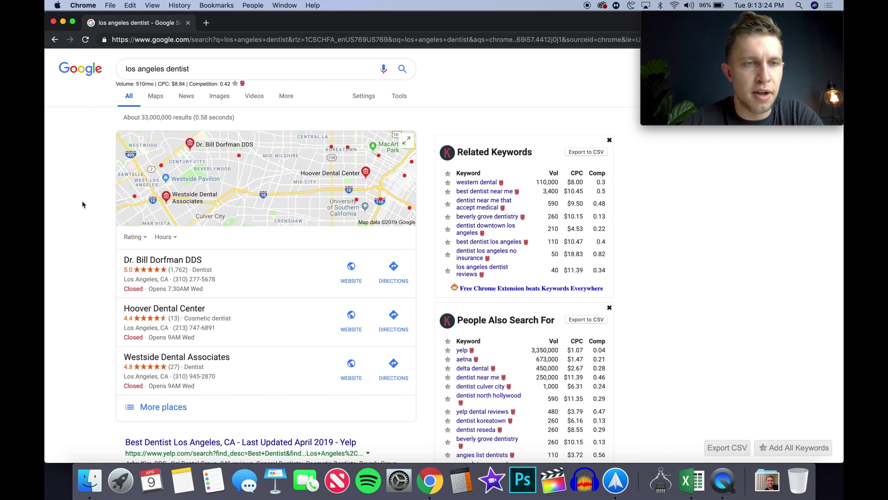
{"action": "scroll", "coordinate": [82, 205], "scroll_direction": "down", "scroll_amount": 1}
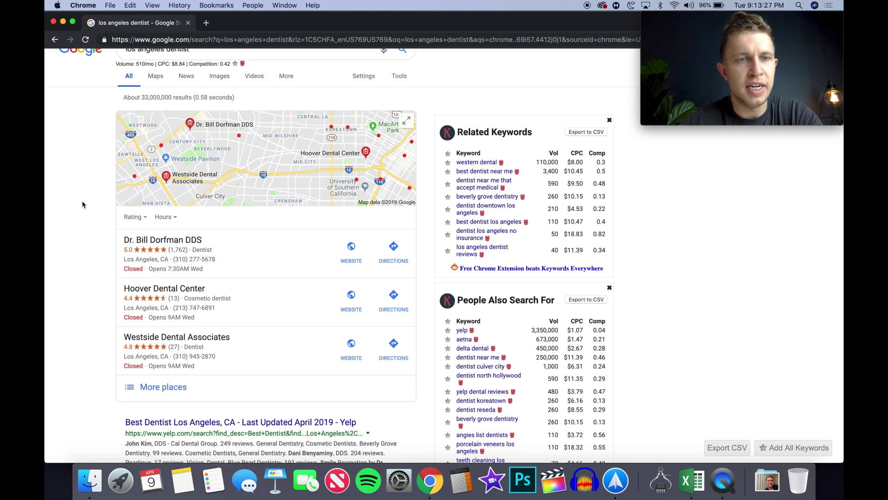
{"action": "scroll", "coordinate": [82, 204], "scroll_direction": "down", "scroll_amount": 2}
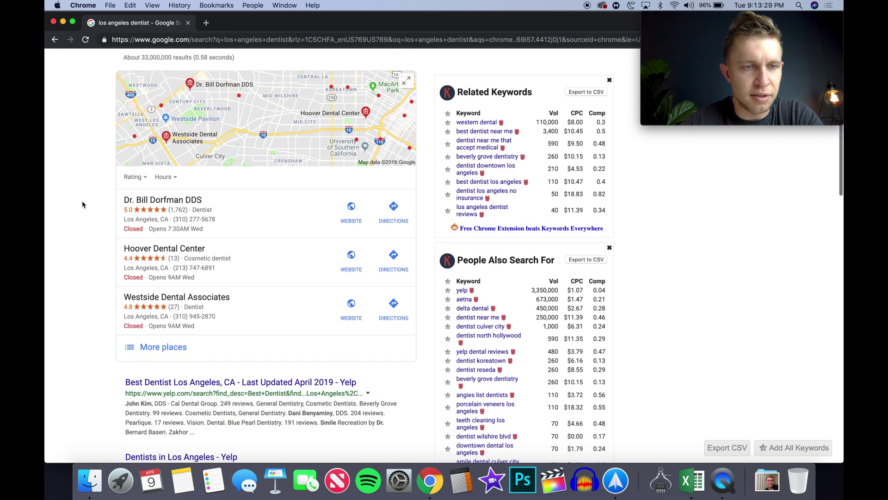
{"action": "scroll", "coordinate": [82, 205], "scroll_direction": "up", "scroll_amount": 3}
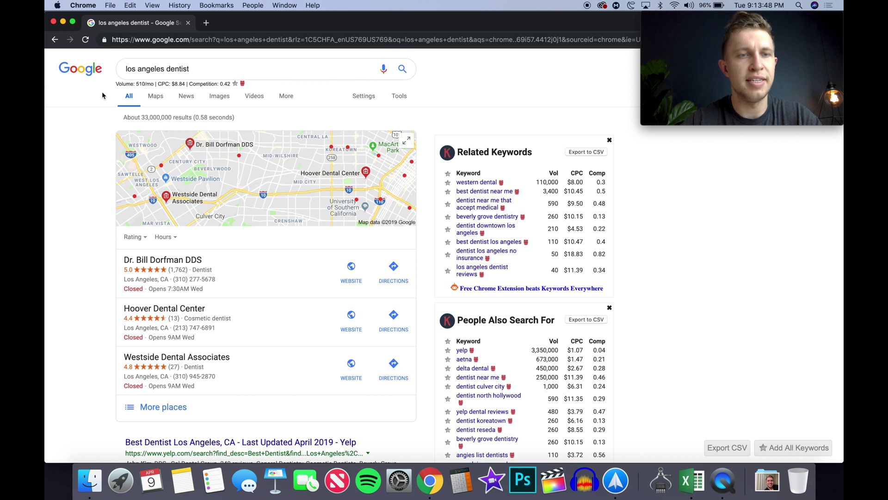
- Search the suggested query "best dentist los angeles", and run another search with "best" replaced by "top reviewed"
{"action": "left_click", "coordinate": [126, 72]}
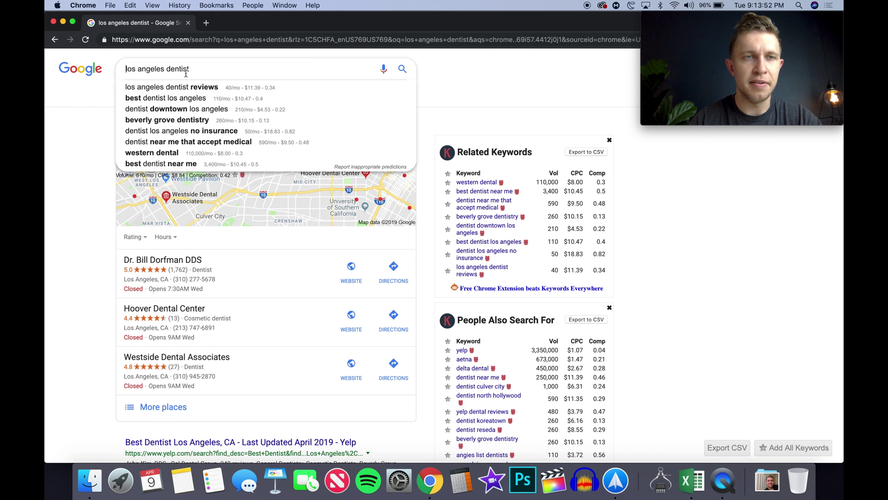
{"action": "left_click", "coordinate": [183, 99]}
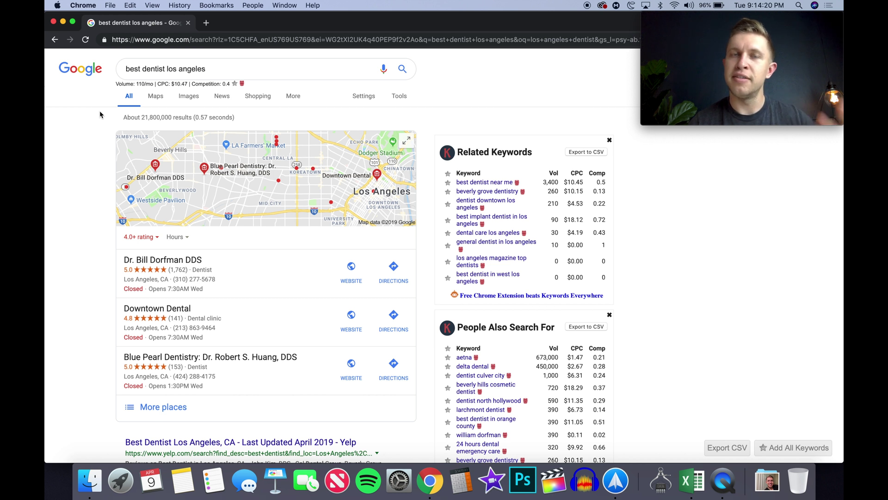
{"action": "left_click", "coordinate": [141, 67]}
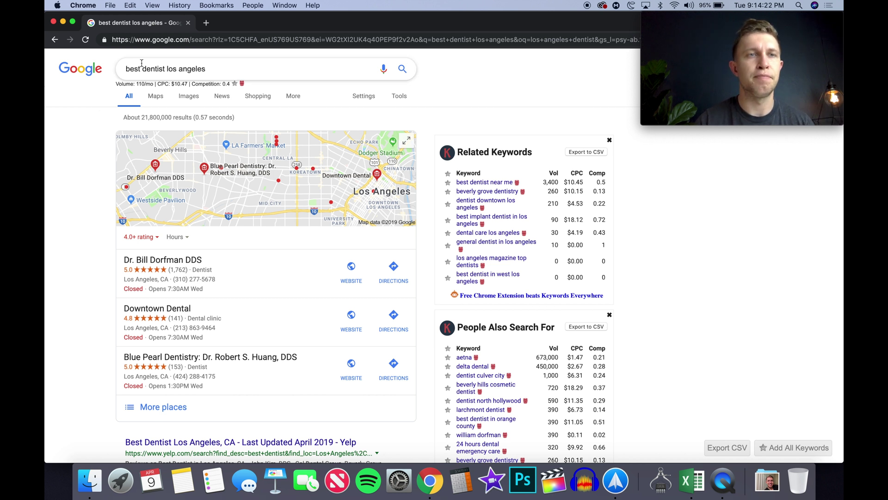
{"action": "left_click_drag", "start_coordinate": [141, 68], "coordinate": [119, 71]}
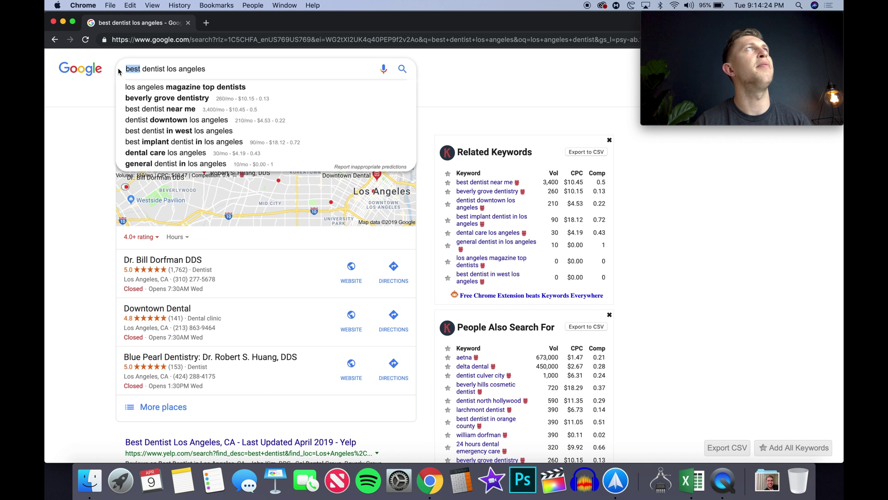
{"action": "type", "text": "top revi"}
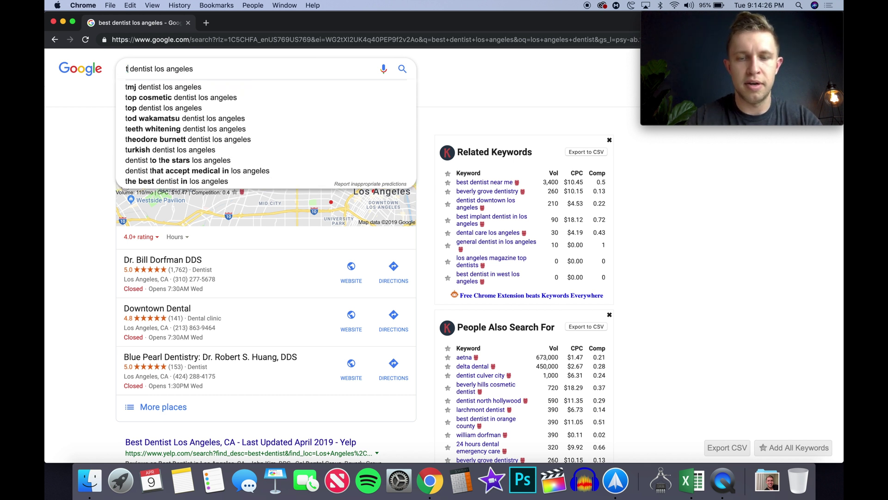
{"action": "type", "text": "ewed"}
{"action": "key", "text": "Return"}
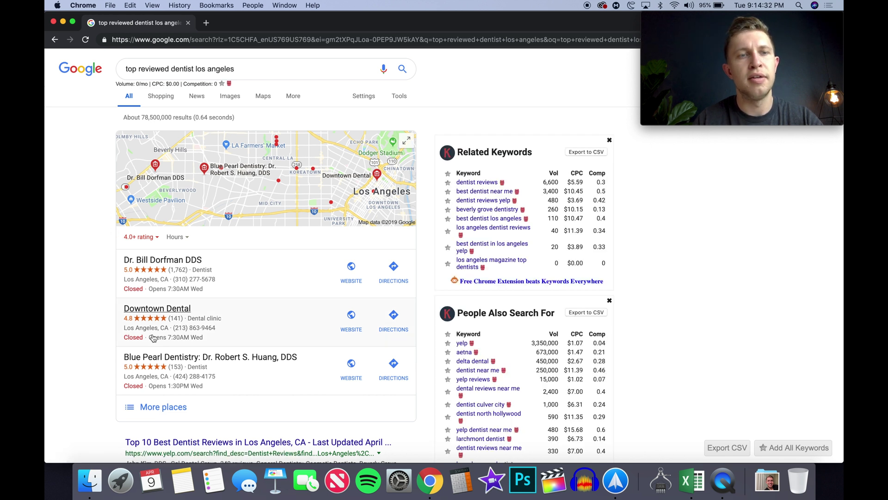
- Replace "top reviewed" in the query with "a" and search the suggested "affordable dentist los angeles"
{"action": "left_click", "coordinate": [163, 72]}
{"action": "left_click_drag", "start_coordinate": [162, 72], "coordinate": [119, 73]}
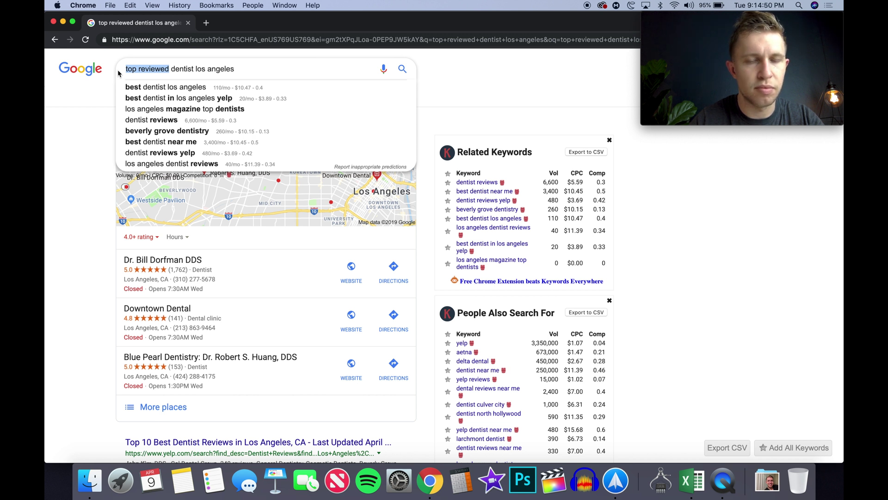
{"action": "type", "text": "a"}
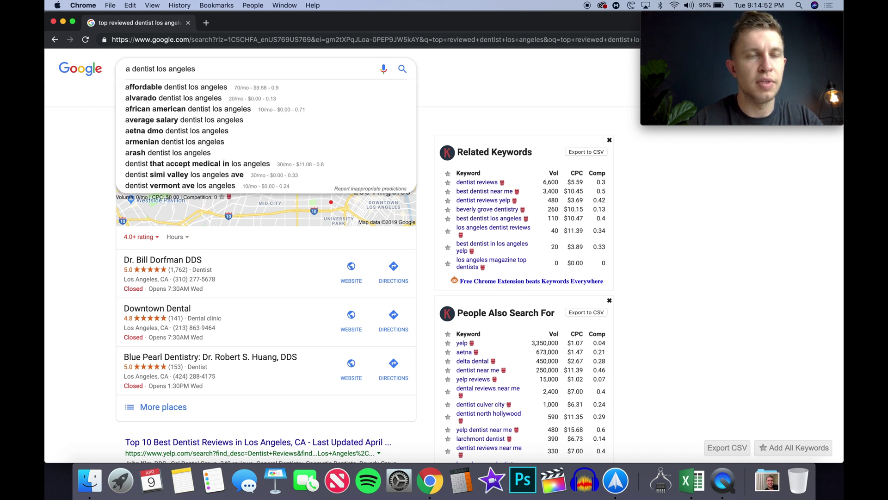
{"action": "left_click", "coordinate": [152, 87]}
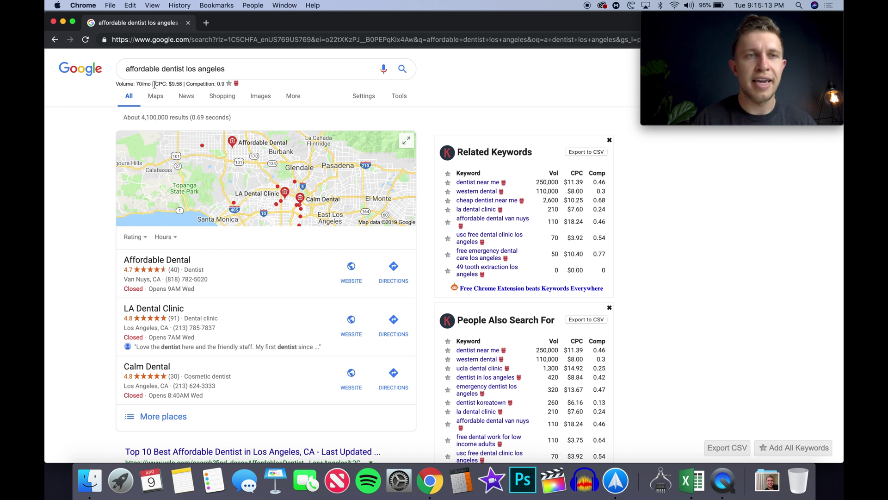
- Remove "affordable" from the query to review the suggestions for "dentist los angeles", and close the suggestion list
{"action": "left_click_drag", "start_coordinate": [162, 69], "coordinate": [89, 70]}
{"action": "key", "text": "BackSpace"}
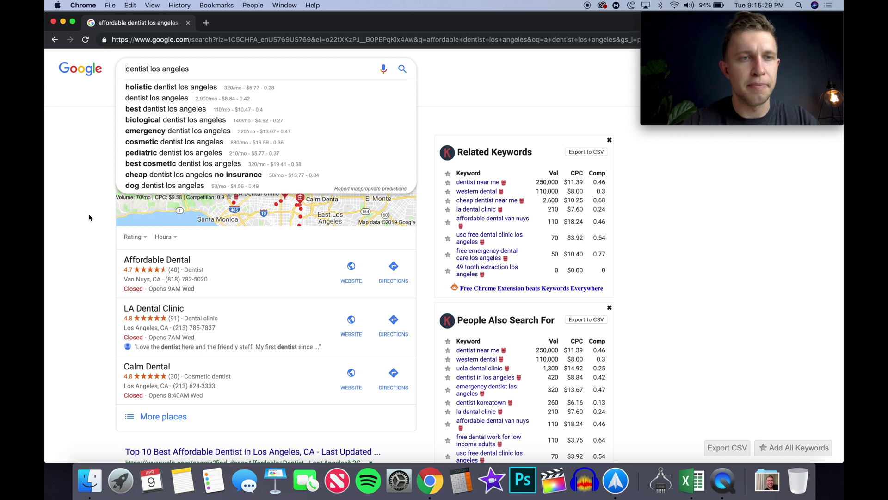
{"action": "left_click", "coordinate": [103, 233]}
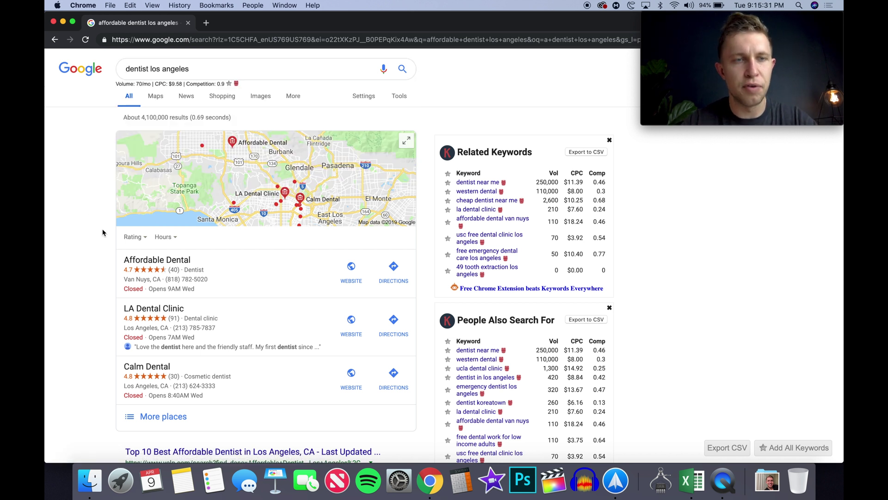
- Open the website of the Affordable Dental listing and examine its home page text, procedures and header tagline
{"action": "left_click", "coordinate": [185, 272]}
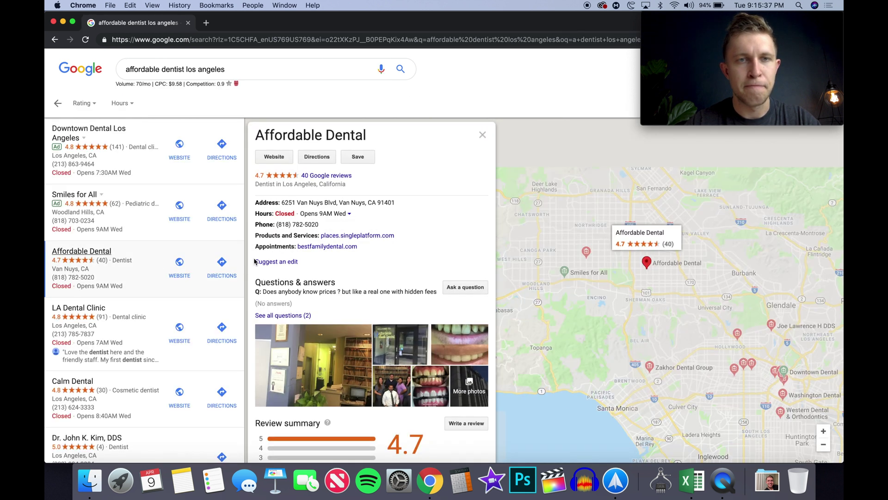
{"action": "left_click", "coordinate": [282, 158]}
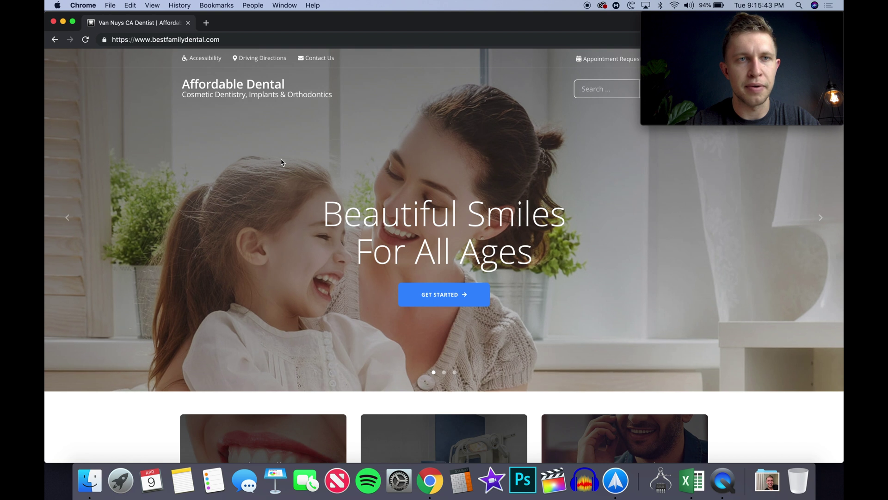
{"action": "scroll", "coordinate": [295, 219], "scroll_direction": "down", "scroll_amount": 10}
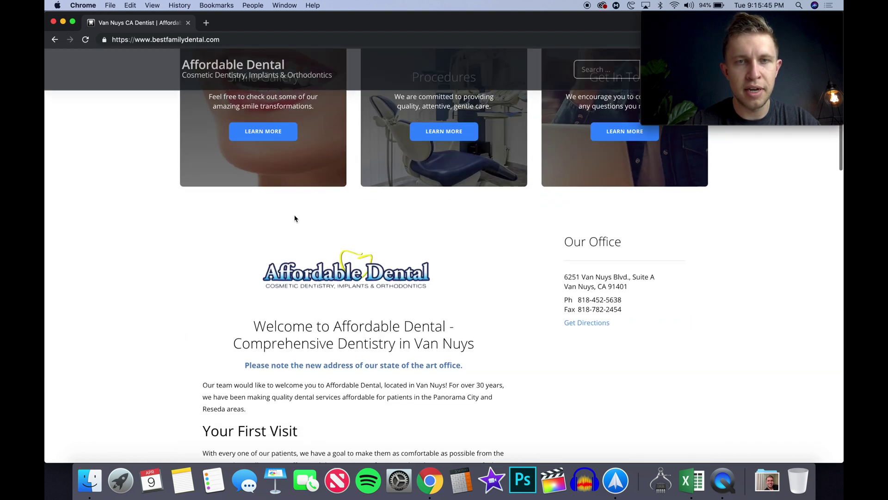
{"action": "scroll", "coordinate": [295, 218], "scroll_direction": "down", "scroll_amount": 7}
{"action": "scroll", "coordinate": [296, 218], "scroll_direction": "up", "scroll_amount": 3}
{"action": "scroll", "coordinate": [295, 218], "scroll_direction": "down", "scroll_amount": 9}
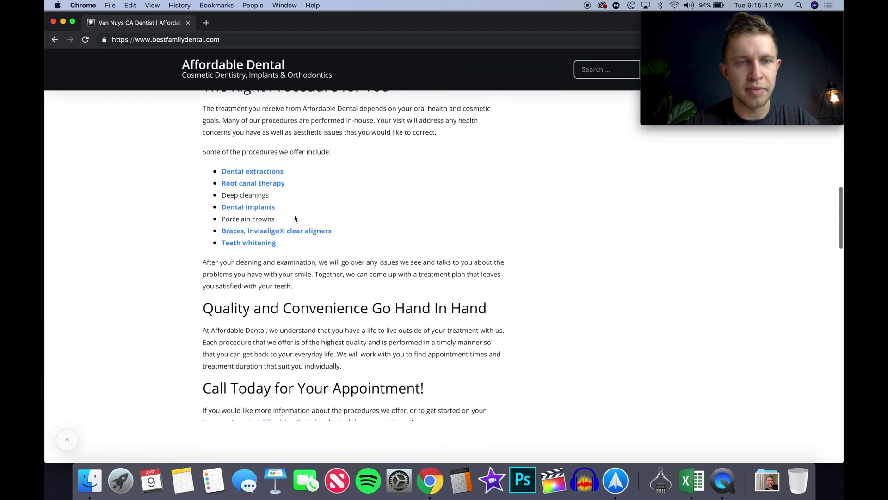
{"action": "scroll", "coordinate": [296, 219], "scroll_direction": "down", "scroll_amount": 5}
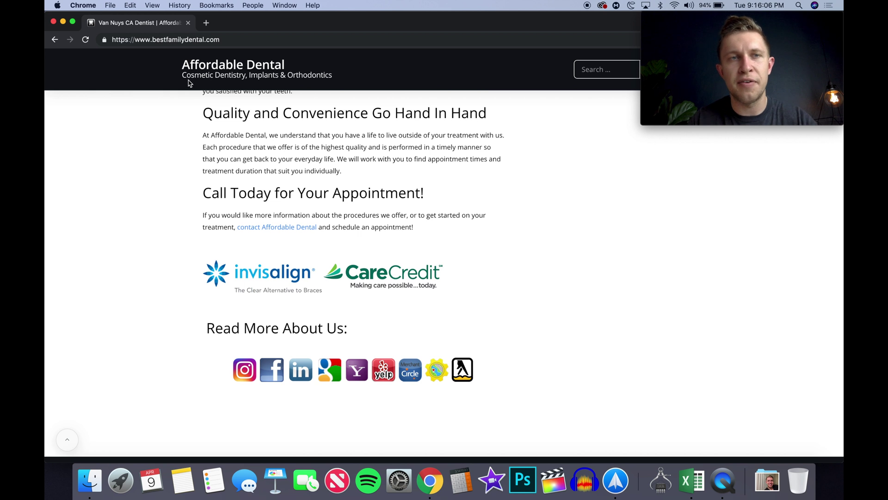
{"action": "left_click", "coordinate": [227, 78]}
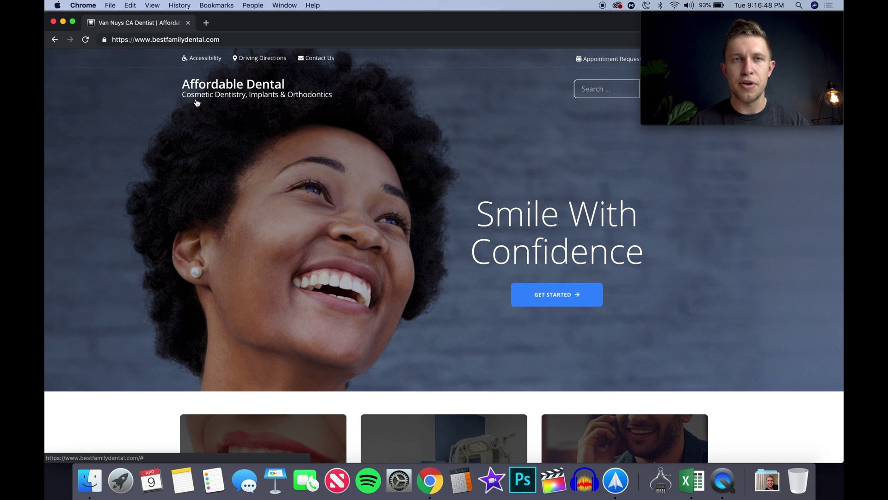
- Search for "dentist los angeles" from the Google home page, and put "a" before the query to list its suggestions
{"action": "left_click", "coordinate": [53, 40]}
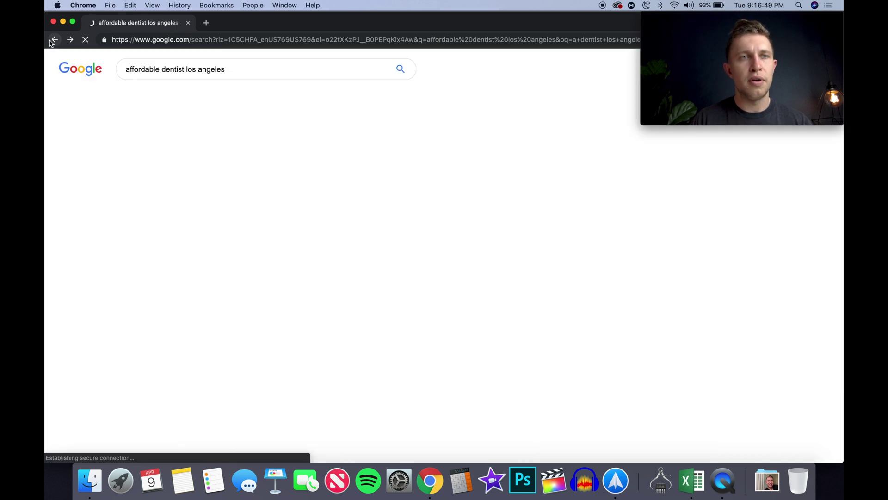
{"action": "left_click", "coordinate": [87, 68]}
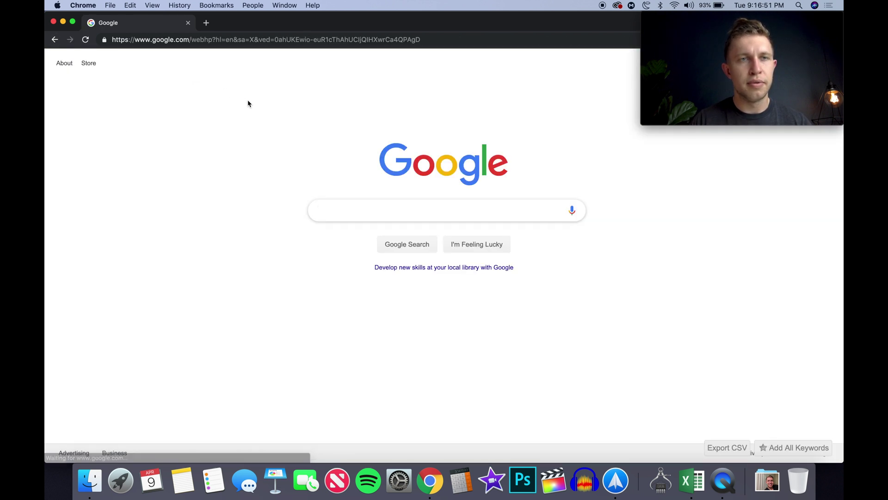
{"action": "type", "text": "den"}
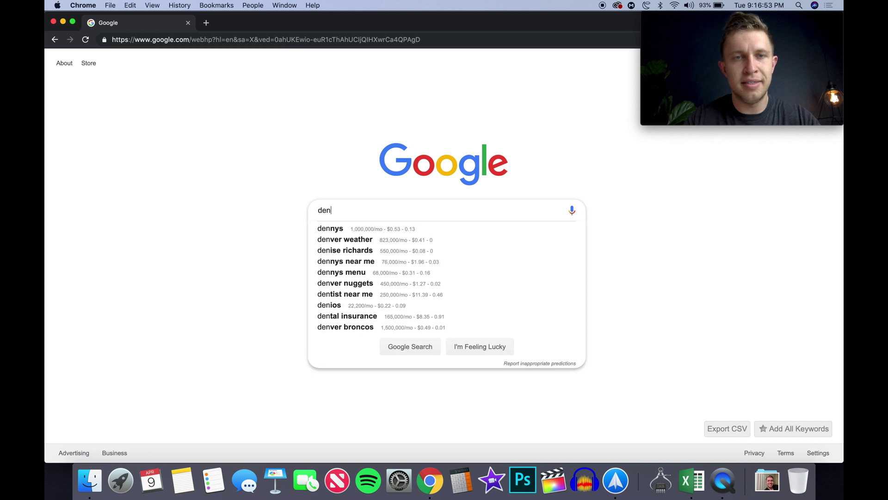
{"action": "type", "text": "tist los angeles"}
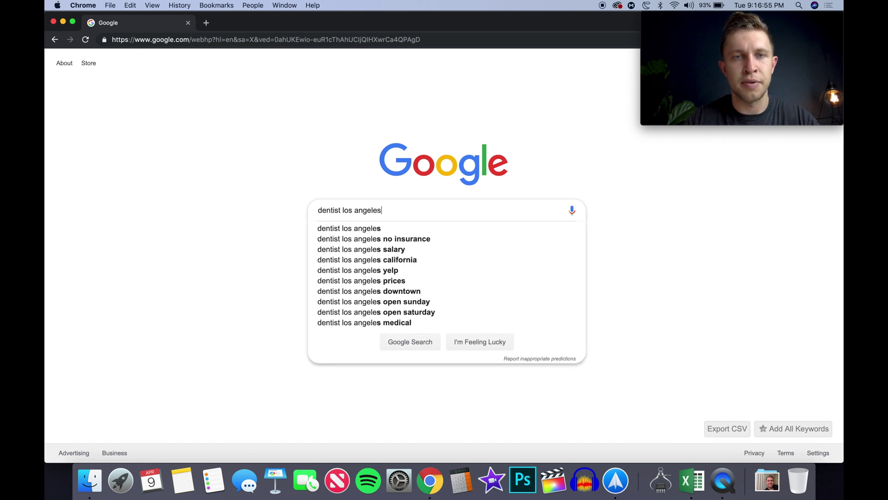
{"action": "key", "text": "Return"}
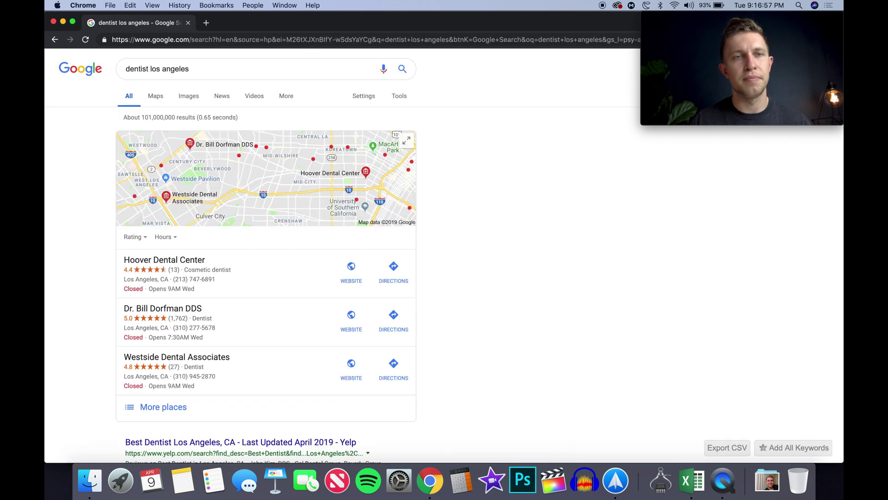
{"action": "left_click", "coordinate": [127, 69]}
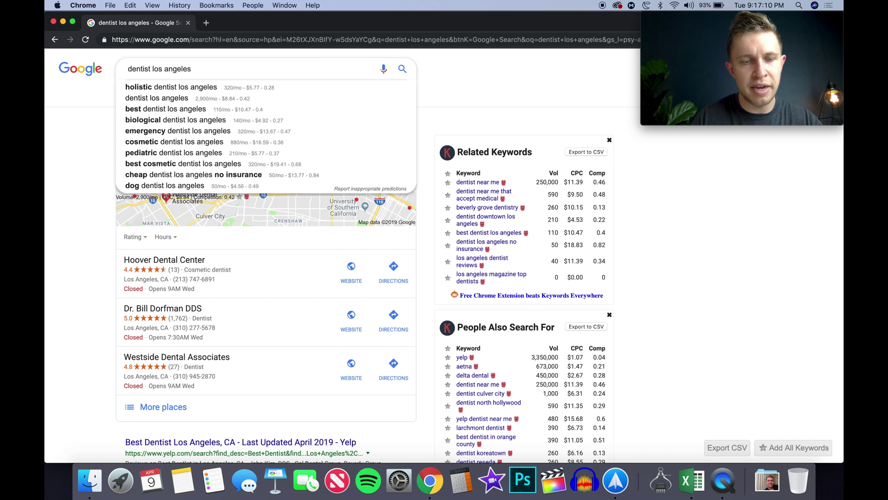
{"action": "type", "text": "a"}
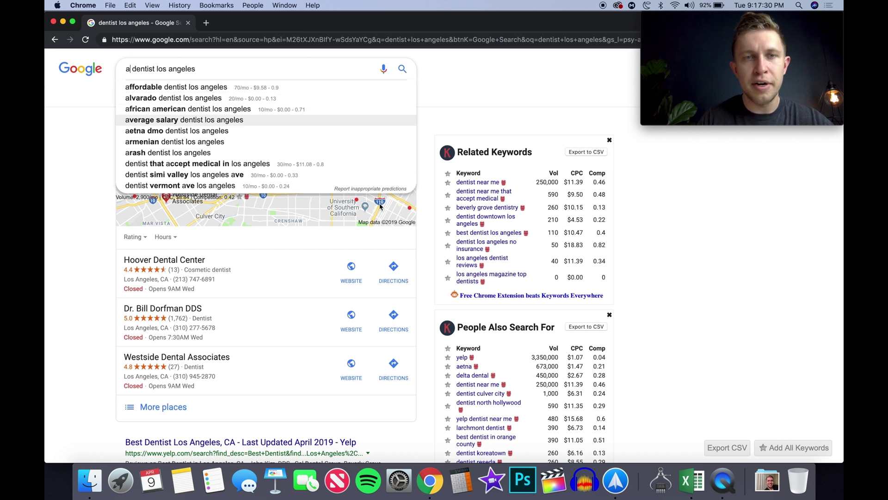
- Switch to the blank Excel workbook and enter "dentist los angeles" in cell A2
{"action": "left_click", "coordinate": [696, 483]}
{"action": "double_click", "coordinate": [181, 137]}
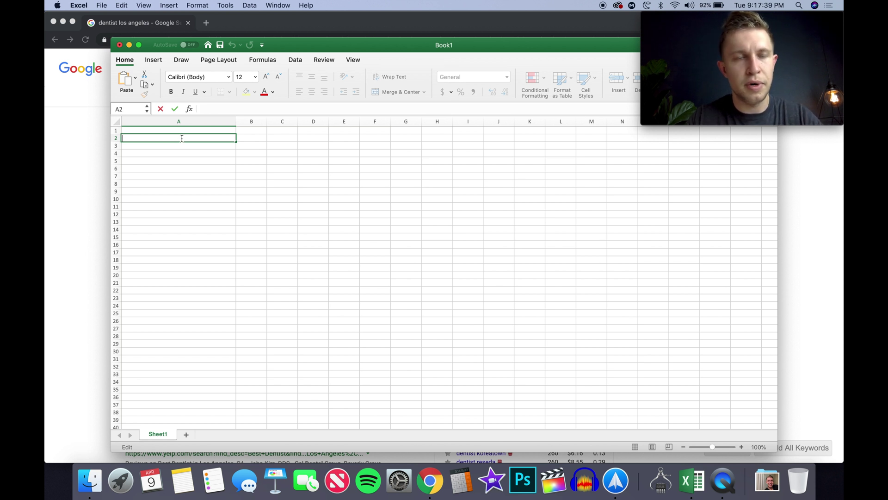
{"action": "type", "text": "dentist los angeles"}
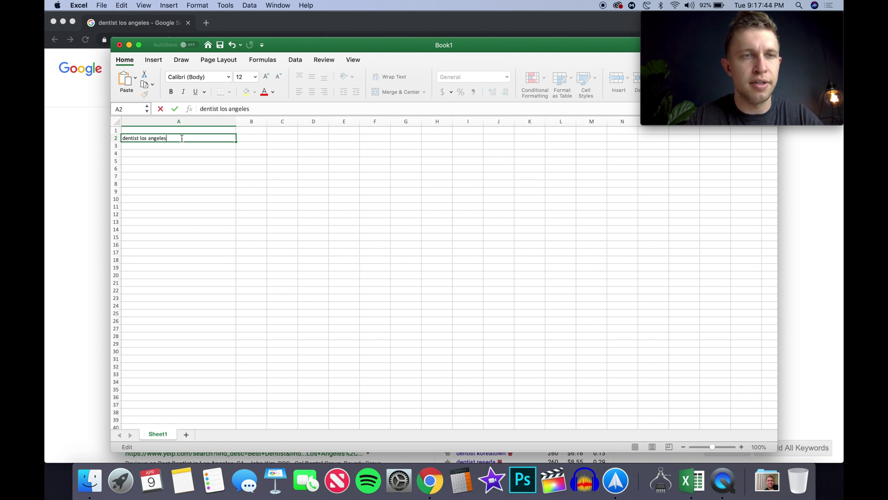
{"action": "left_click", "coordinate": [255, 138]}
- Enter "affordable" in cell B2 of a widened column B, and switch back to the Google suggestions in Chrome
{"action": "left_click_drag", "start_coordinate": [268, 121], "coordinate": [378, 121]}
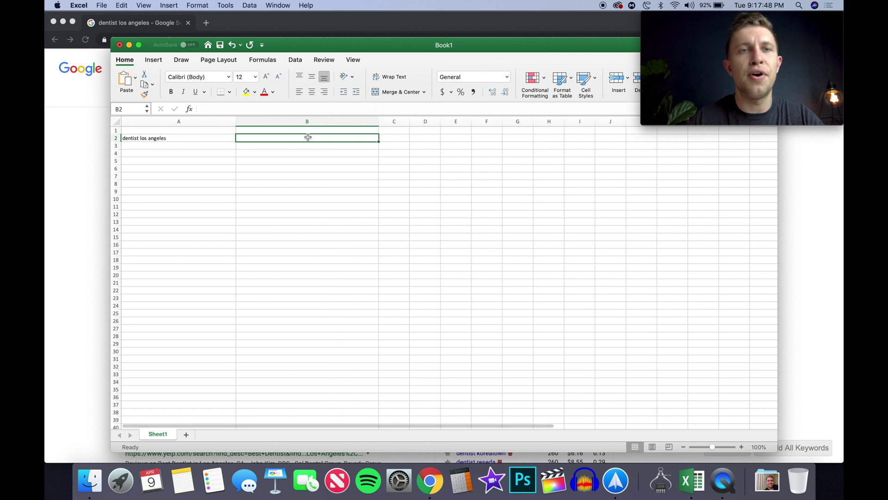
{"action": "double_click", "coordinate": [309, 137]}
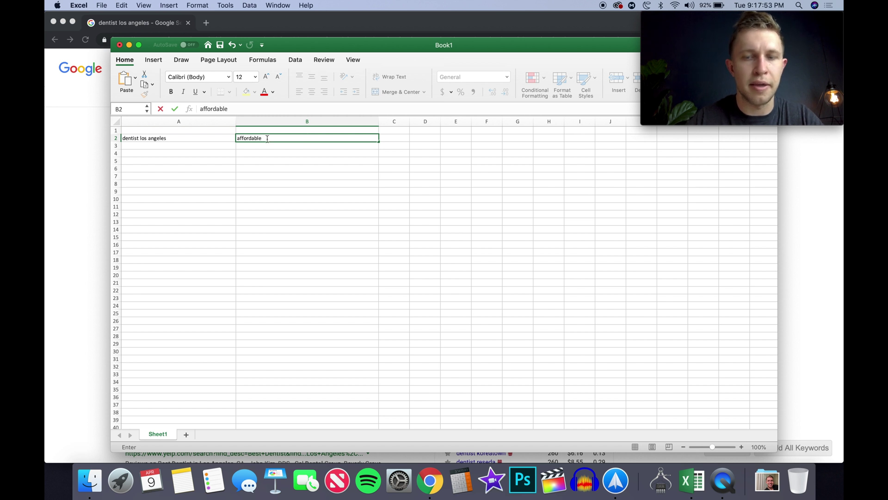
{"action": "left_click", "coordinate": [58, 225]}
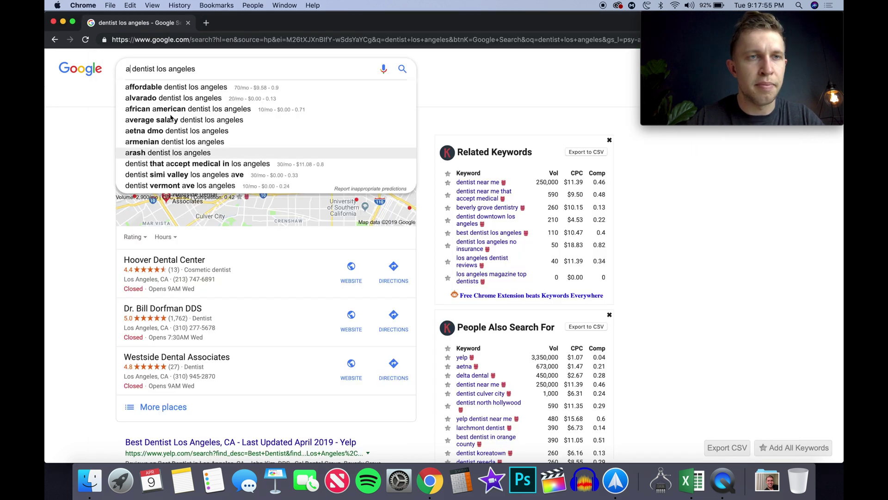
- Search the suggested "affordable dentist los angeles", and replace its modifier with "b" to search the suggested "best dentist los angeles"
{"action": "left_click", "coordinate": [183, 91]}
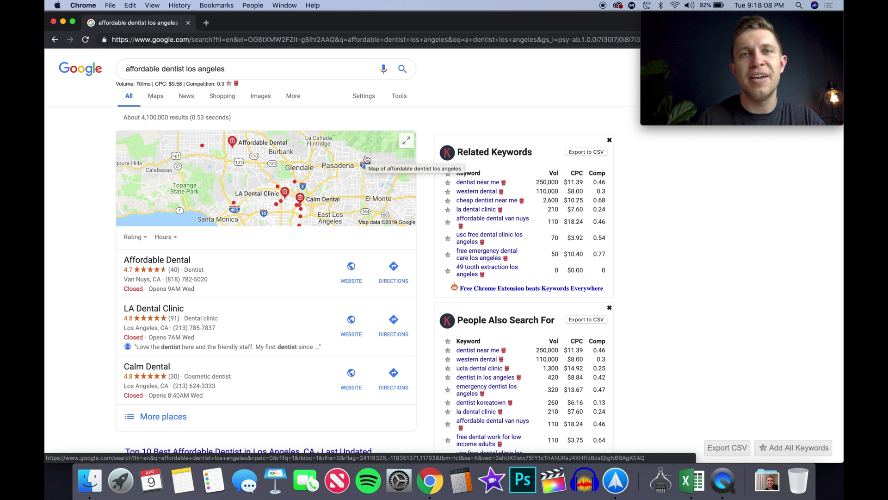
{"action": "left_click_drag", "start_coordinate": [160, 69], "coordinate": [79, 74]}
{"action": "key", "text": "BackSpace"}
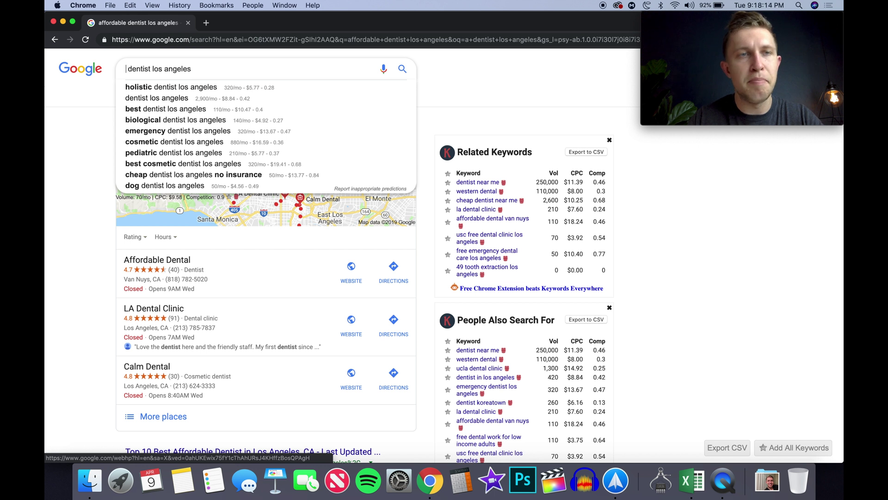
{"action": "type", "text": "b"}
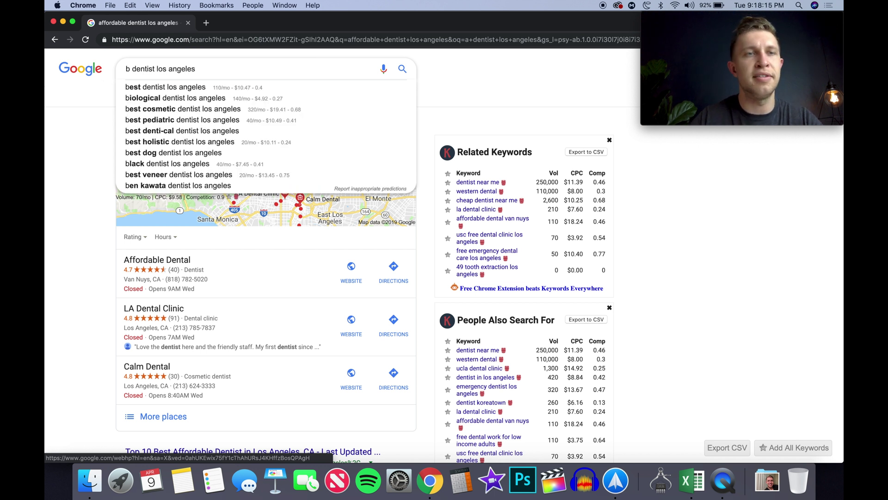
{"action": "left_click", "coordinate": [138, 87]}
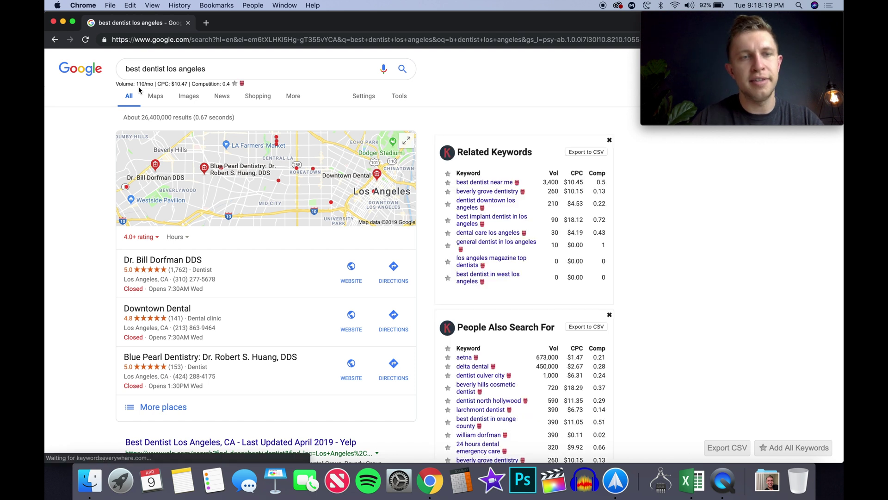
- Switch to the Excel workbook, add "best" after "affordable" in cell B2, and return to the Google results in Chrome
{"action": "key", "text": "ctrl+Right"}
{"action": "key", "text": "ctrl+Left"}
{"action": "key", "text": "ctrl+Left"}
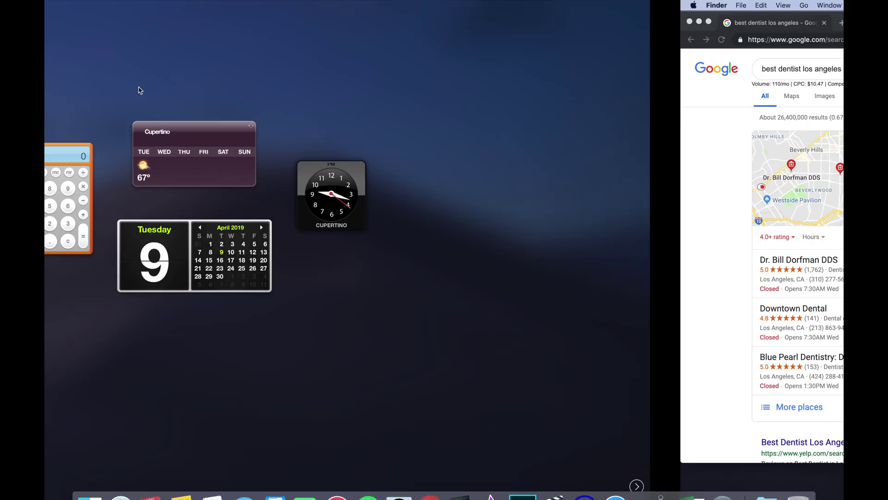
{"action": "key", "text": "ctrl+Right"}
{"action": "left_click", "coordinate": [693, 481]}
{"action": "type", "text": "be"}
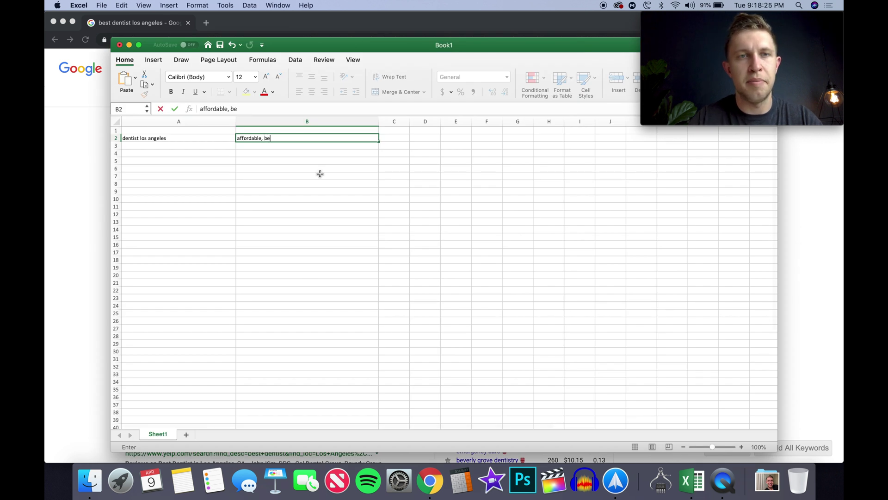
{"action": "left_click", "coordinate": [44, 183]}
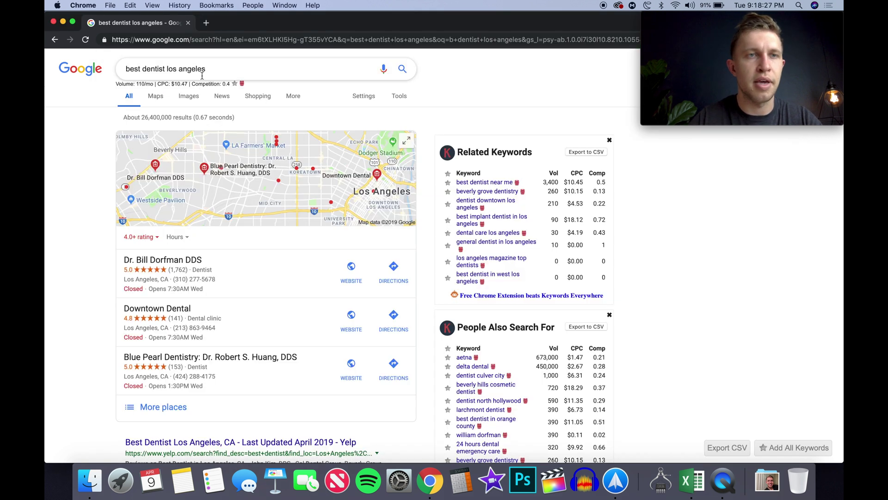
- Check the "b" and "c" suggestions before "dentist los angeles", and look through the results for "celebrity dentist los angeles"
{"action": "double_click", "coordinate": [141, 71]}
{"action": "key", "text": "BackSpace"}
{"action": "type", "text": "b"}
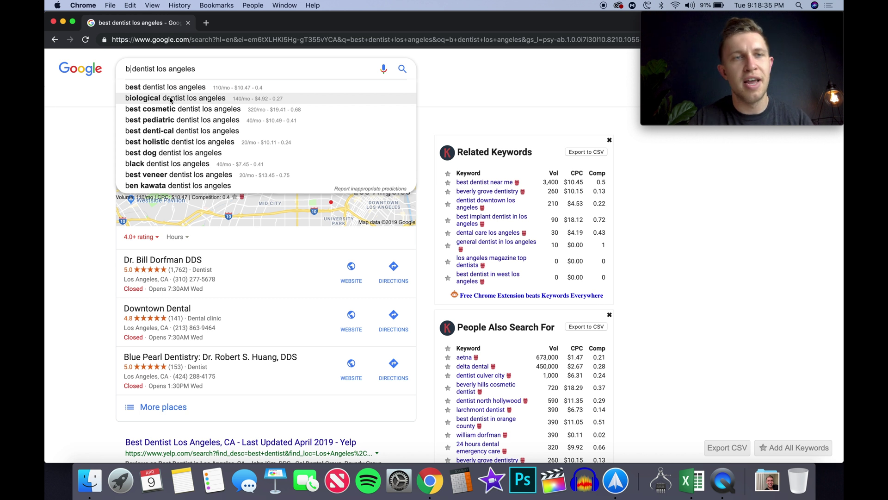
{"action": "key", "text": "BackSpace"}
{"action": "type", "text": "c"}
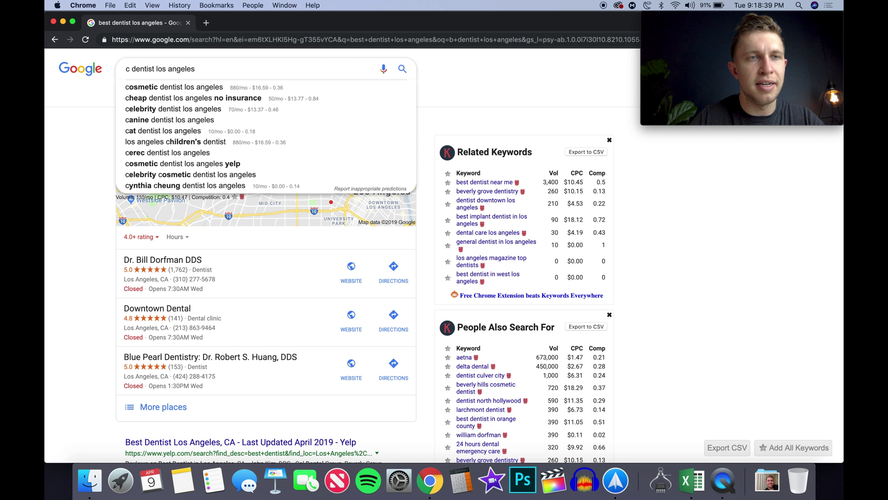
{"action": "left_click", "coordinate": [148, 111]}
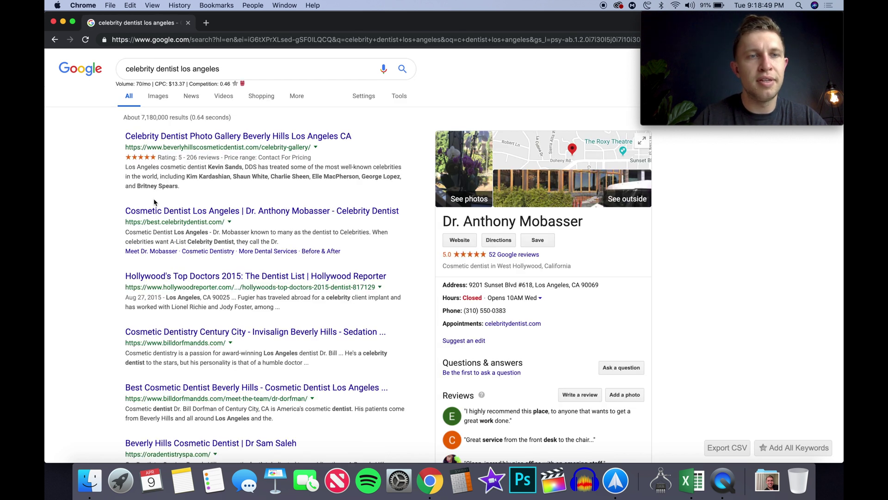
{"action": "scroll", "coordinate": [155, 204], "scroll_direction": "down", "scroll_amount": 15}
{"action": "scroll", "coordinate": [154, 203], "scroll_direction": "up", "scroll_amount": 15}
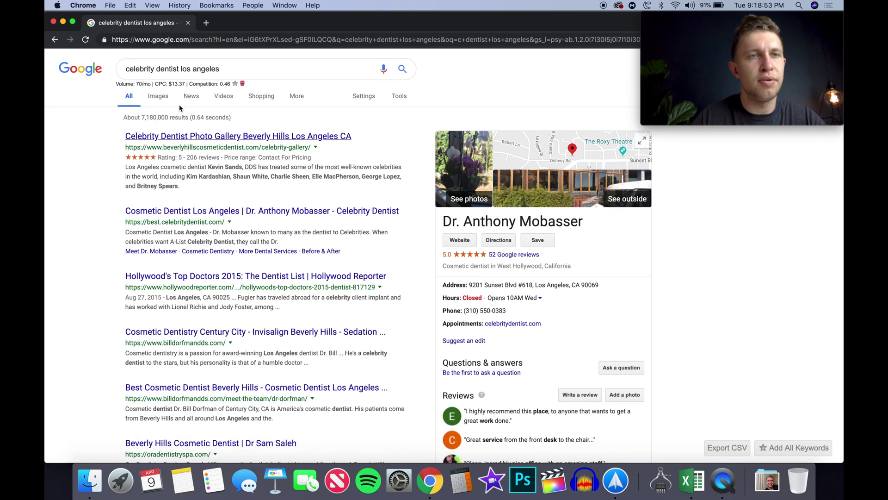
- Replace "celebrity" with "d" and "e" to compare suggestions, and search the suggested "emergency dentist los angeles"
{"action": "double_click", "coordinate": [155, 69]}
{"action": "key", "text": "BackSpace"}
{"action": "type", "text": "d"}
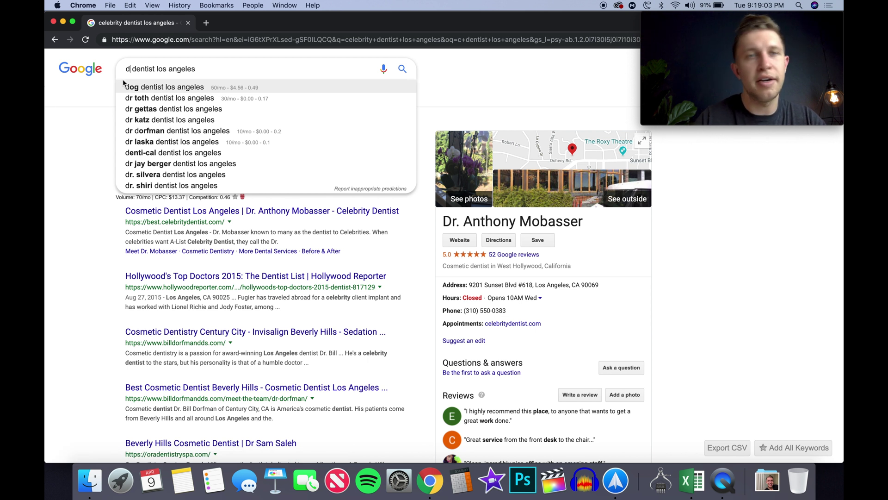
{"action": "key", "text": "BackSpace"}
{"action": "type", "text": "e"}
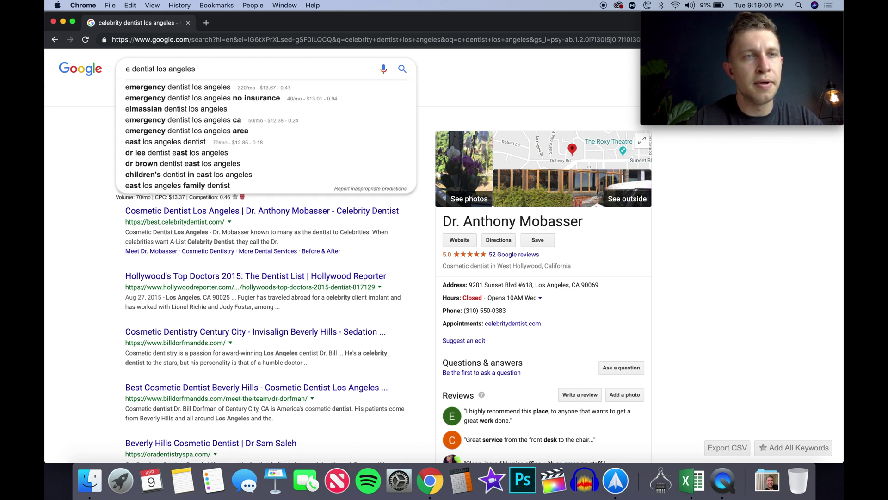
{"action": "left_click", "coordinate": [160, 88]}
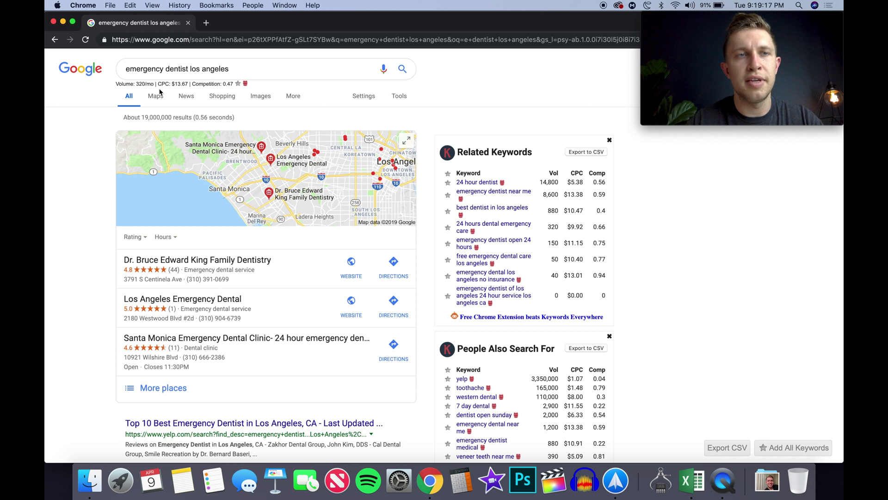
- Replace "emergency" with "f" in the query, and look through the results for the suggested "female dentist los angeles"
{"action": "left_click", "coordinate": [164, 69]}
{"action": "left_click_drag", "start_coordinate": [164, 69], "coordinate": [99, 74]}
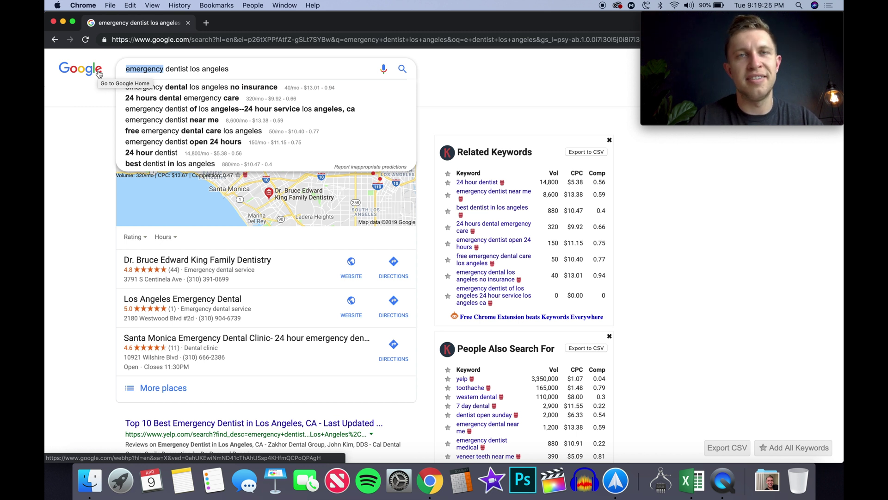
{"action": "key", "text": "BackSpace"}
{"action": "type", "text": "f"}
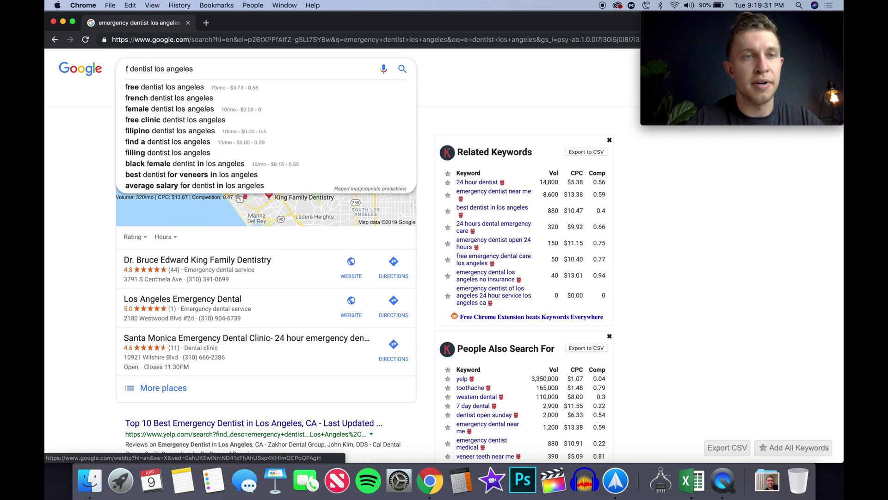
{"action": "left_click", "coordinate": [157, 110]}
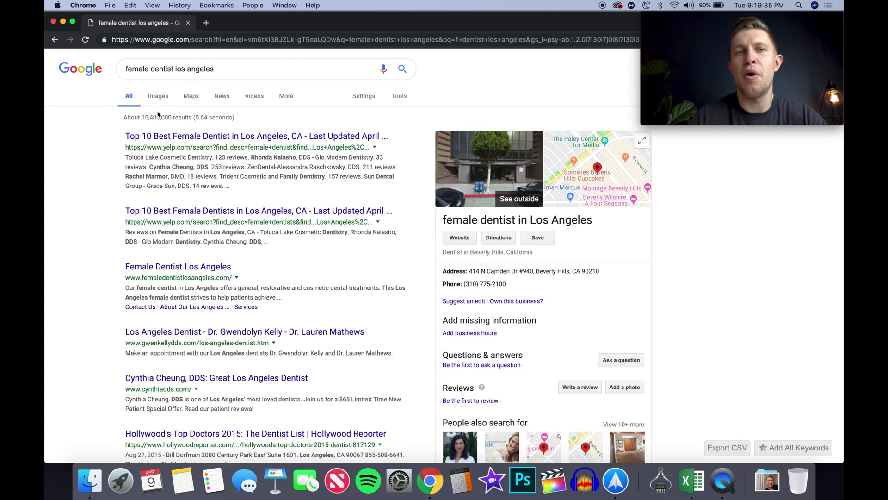
{"action": "scroll", "coordinate": [237, 267], "scroll_direction": "down", "scroll_amount": 5}
{"action": "scroll", "coordinate": [237, 267], "scroll_direction": "up", "scroll_amount": 5}
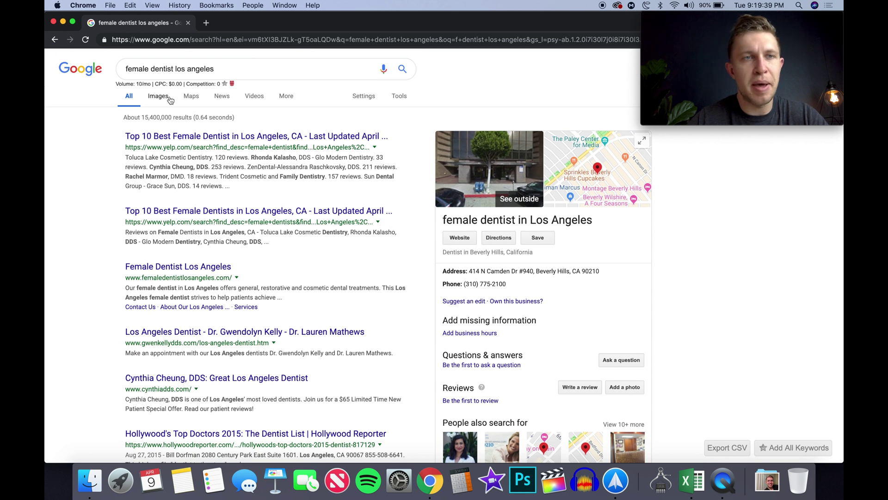
- Replace "female" with "g" in the query, and search the suggested "good dentist los angeles"
{"action": "left_click", "coordinate": [139, 69]}
{"action": "double_click", "coordinate": [137, 68]}
{"action": "key", "text": "BackSpace"}
{"action": "type", "text": "g"}
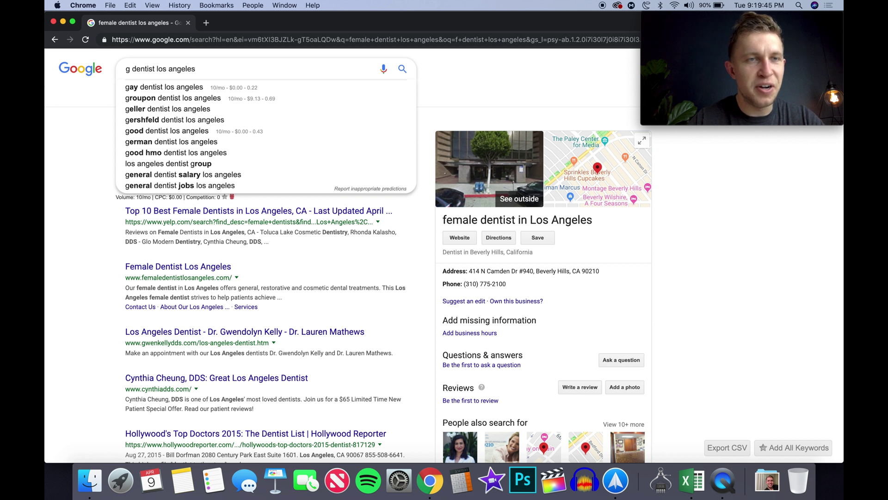
{"action": "left_click", "coordinate": [157, 131]}
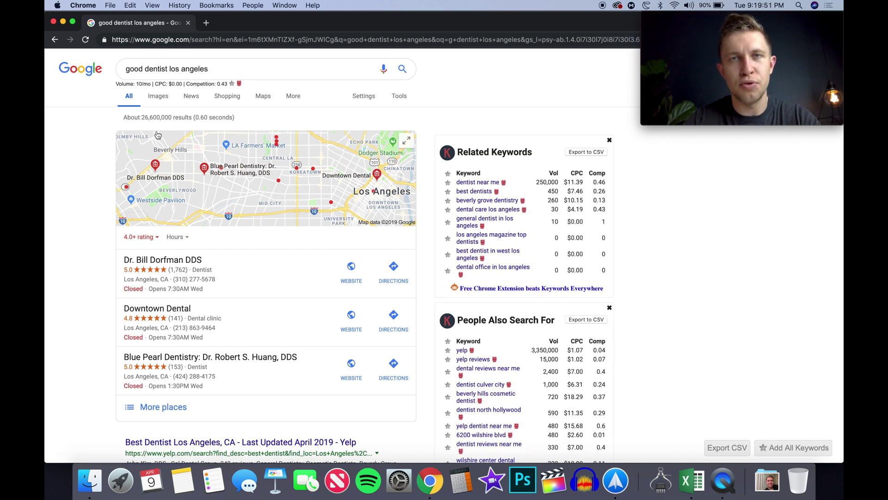
- Switch to the Excel workbook, add "good" to the modifiers in cell B2, and return to the Google results in Chrome
{"action": "key", "text": "ctrl+Right"}
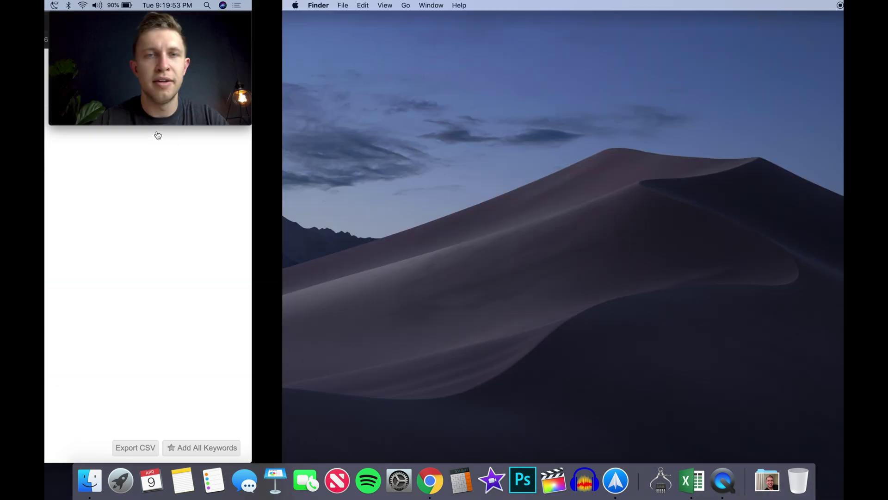
{"action": "key", "text": "ctrl+Left"}
{"action": "left_click", "coordinate": [678, 490]}
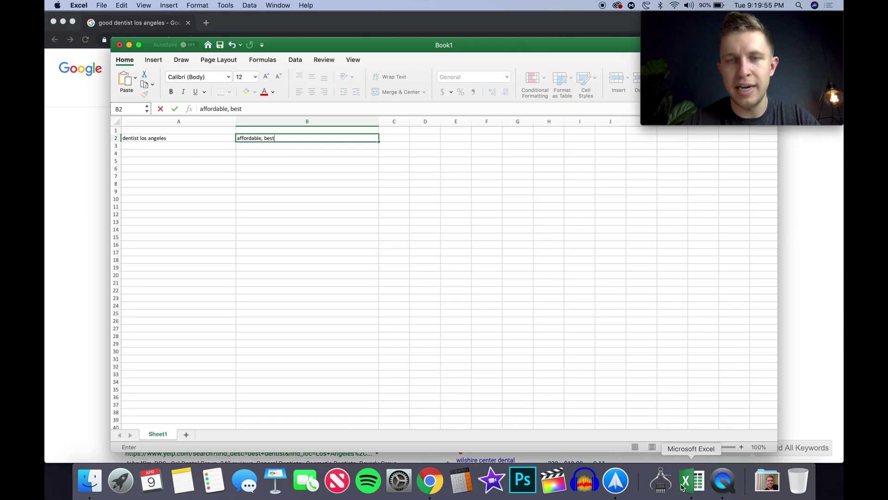
{"action": "type", "text": "good,"}
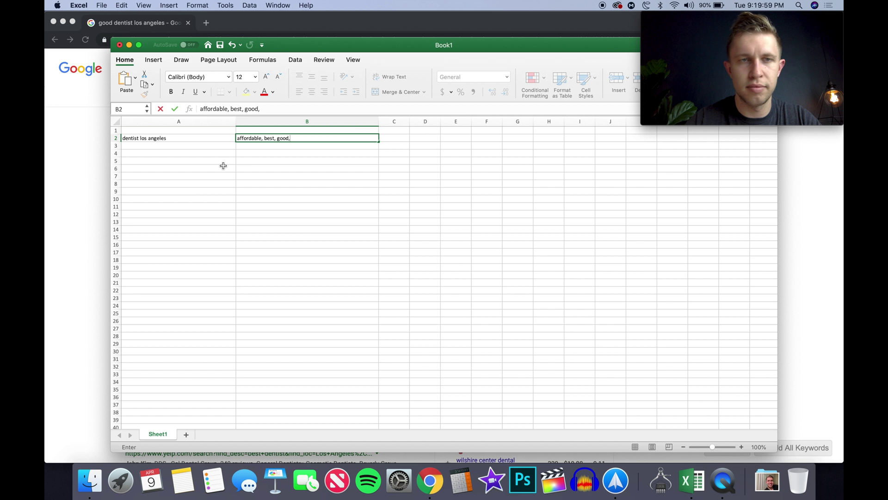
{"action": "left_click", "coordinate": [96, 184]}
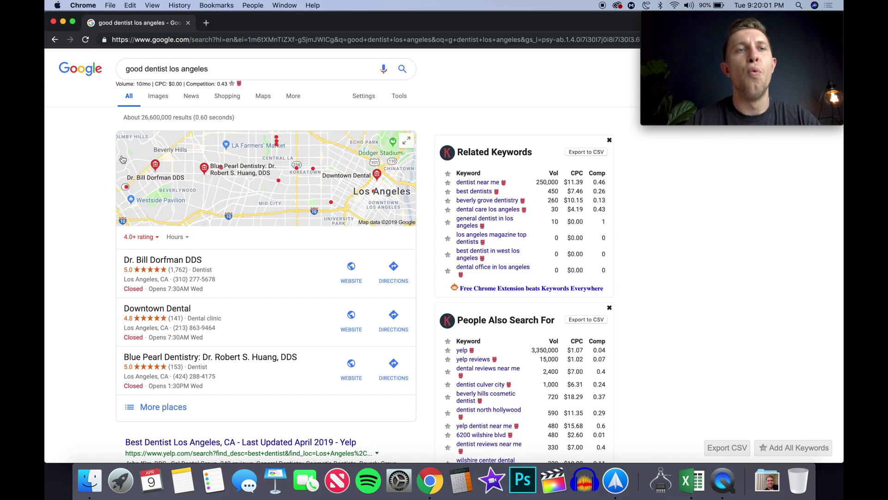
- Remove "good" from the query, append "area" after it, and search for "dentist los angeles area"
{"action": "double_click", "coordinate": [139, 69]}
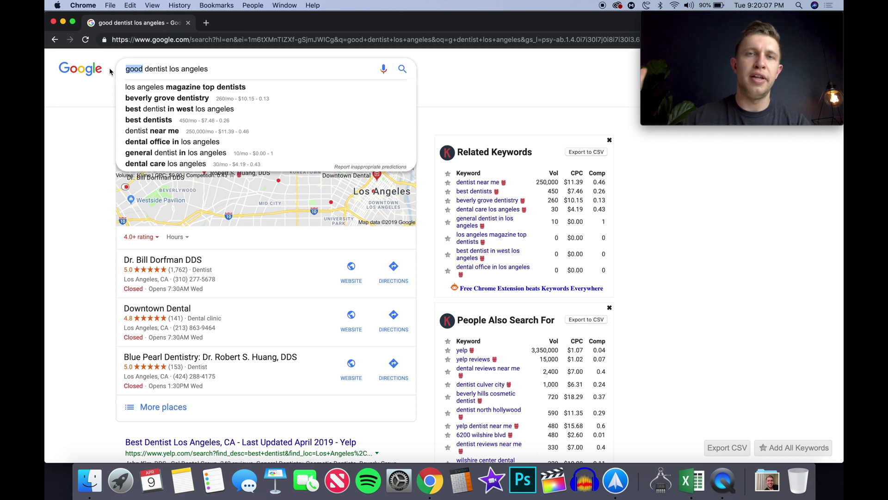
{"action": "key", "text": "BackSpace"}
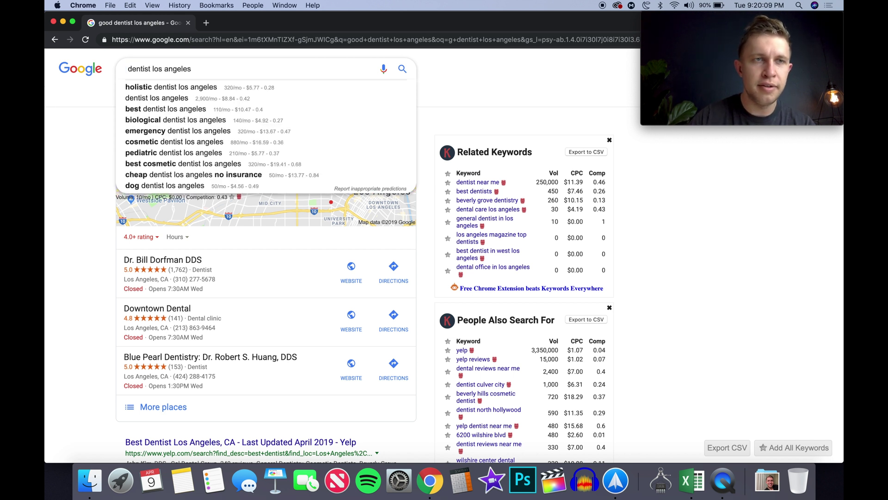
{"action": "key", "text": "BackSpace"}
{"action": "left_click", "coordinate": [256, 72]}
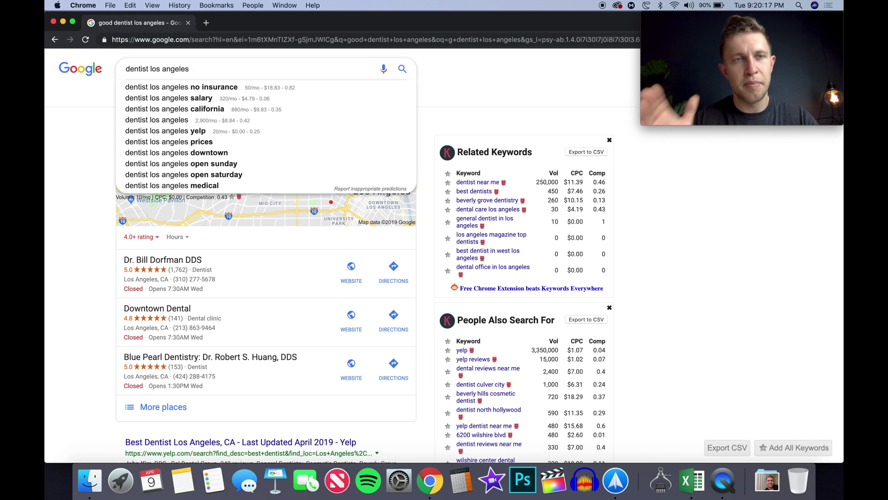
{"action": "type", "text": "ar"}
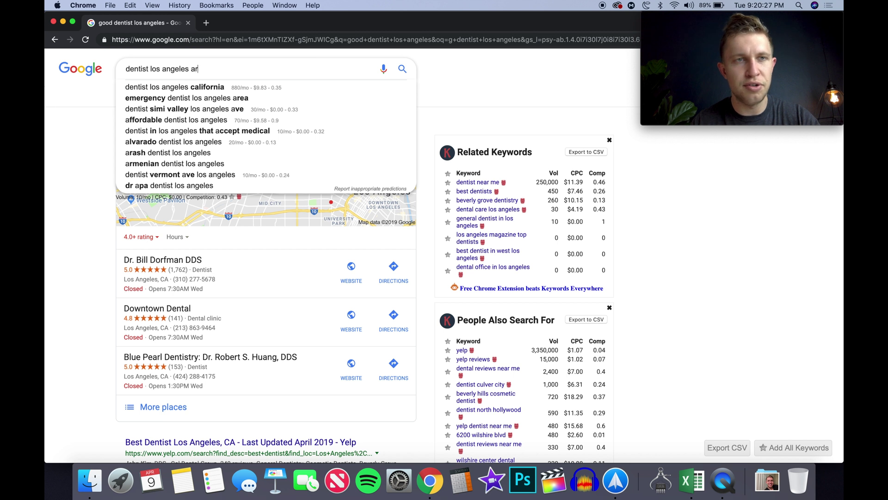
{"action": "type", "text": "ea"}
{"action": "key", "text": "Return"}
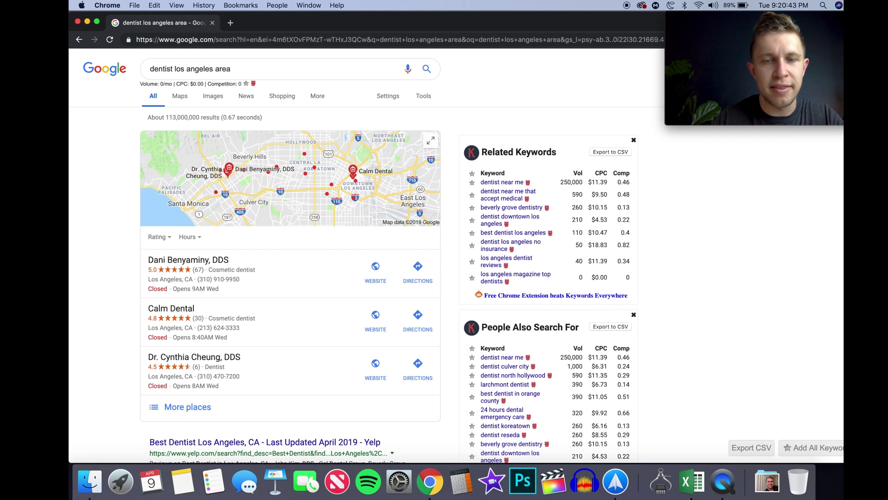
- Switch to the Excel workbook, add "area" to the modifier list, and return to the Google results in Chrome
{"action": "left_click", "coordinate": [692, 481]}
{"action": "type", "text": "area"}
{"action": "left_click", "coordinate": [80, 207]}
- Remove "area" from the query, and review the suggestions with "b", "c" and "d" in turn after "dentist los angeles"
{"action": "left_click", "coordinate": [300, 67]}
{"action": "left_click", "coordinate": [264, 67]}
{"action": "key", "text": "BackSpace"}
{"action": "key", "text": "BackSpace"}
{"action": "key", "text": "BackSpace"}
{"action": "key", "text": "BackSpace"}
{"action": "type", "text": "b"}
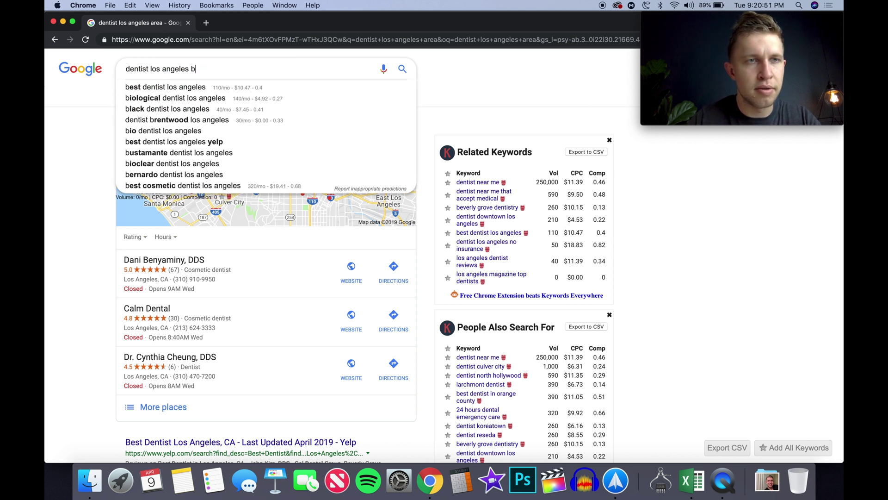
{"action": "key", "text": "BackSpace"}
{"action": "type", "text": "c"}
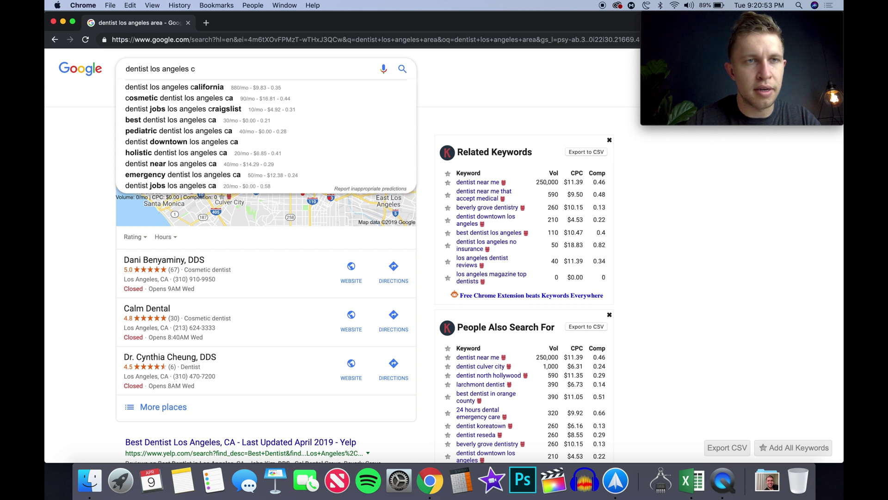
{"action": "key", "text": "BackSpace"}
{"action": "type", "text": "d"}
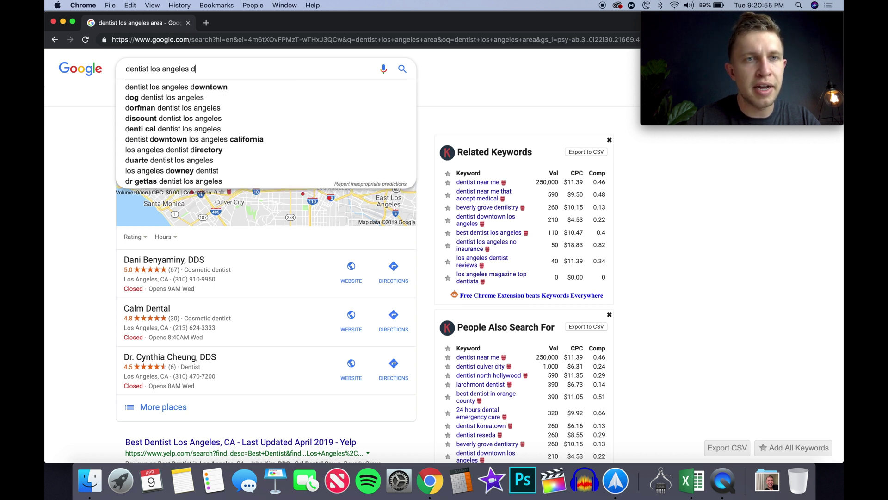
{"action": "key", "text": "BackSpace"}
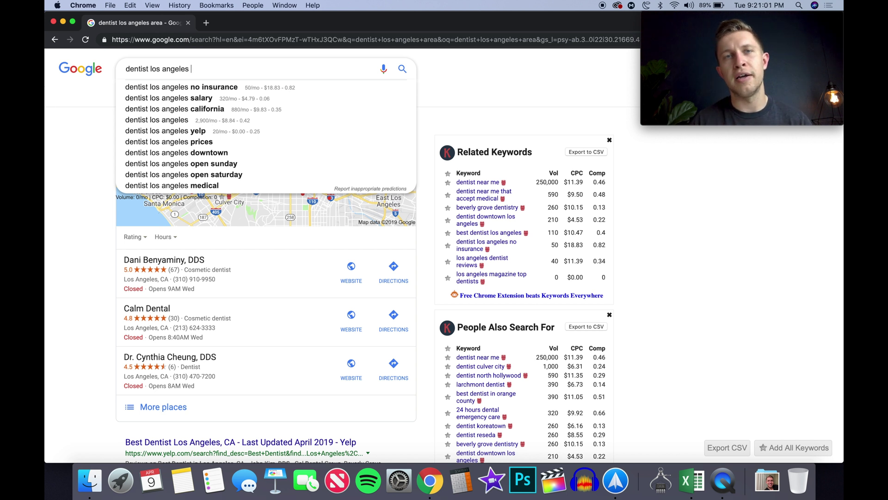
- Append "near me" to the query and search for "dentist los angeles near me"
{"action": "type", "text": "near "}
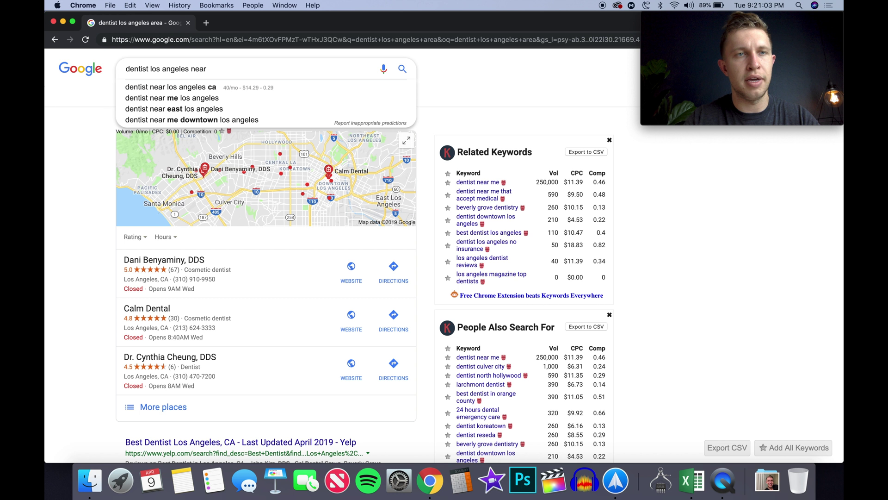
{"action": "type", "text": "me"}
{"action": "key", "text": "Return"}
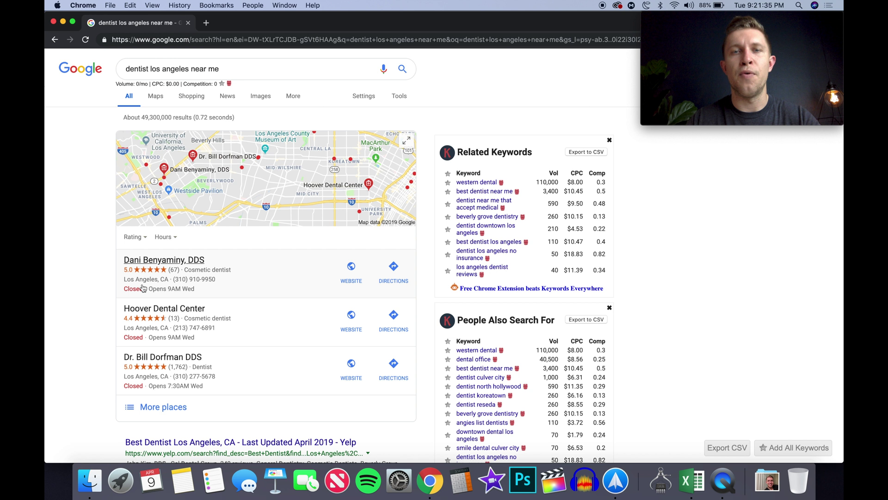
- Switch to the Excel workbook, add "near me" to the modifier list, and return to the Google results in Chrome
{"action": "left_click", "coordinate": [693, 481]}
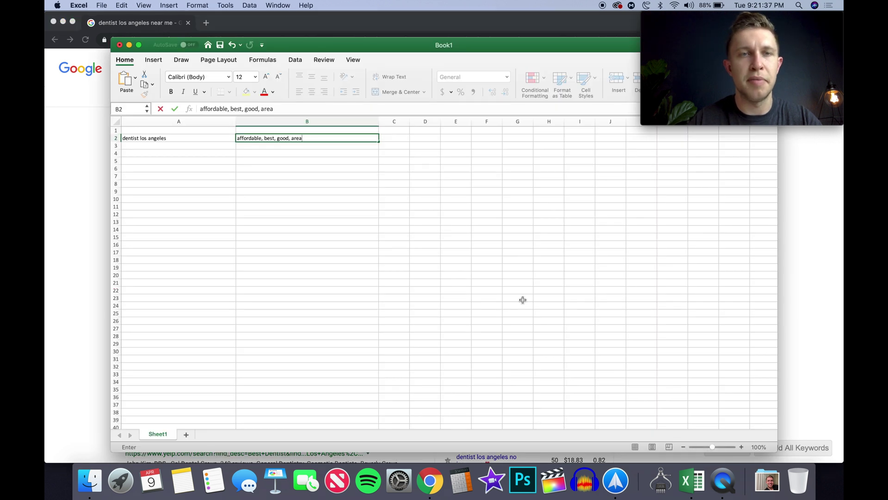
{"action": "type", "text": "near me"}
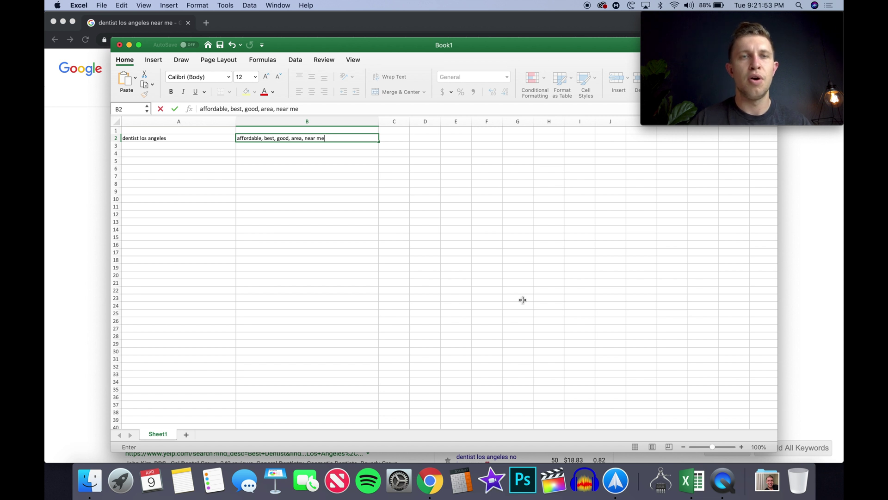
{"action": "left_click", "coordinate": [130, 45]}
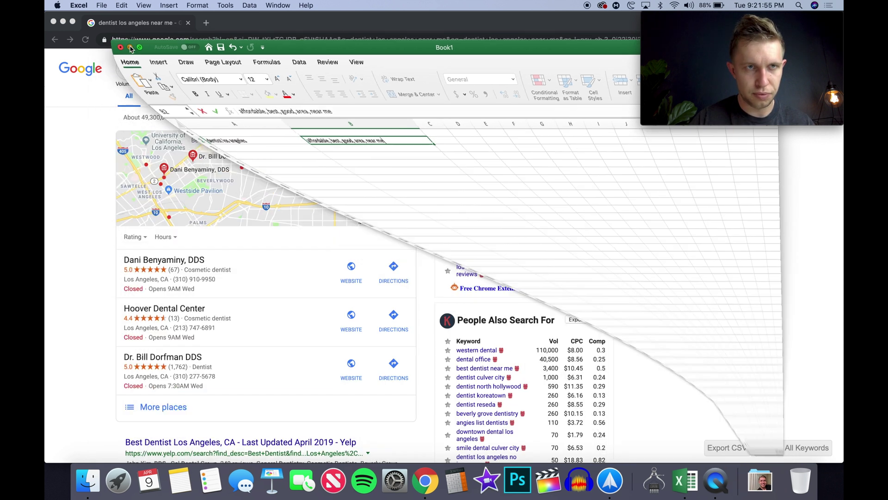
{"action": "left_click", "coordinate": [57, 170]}
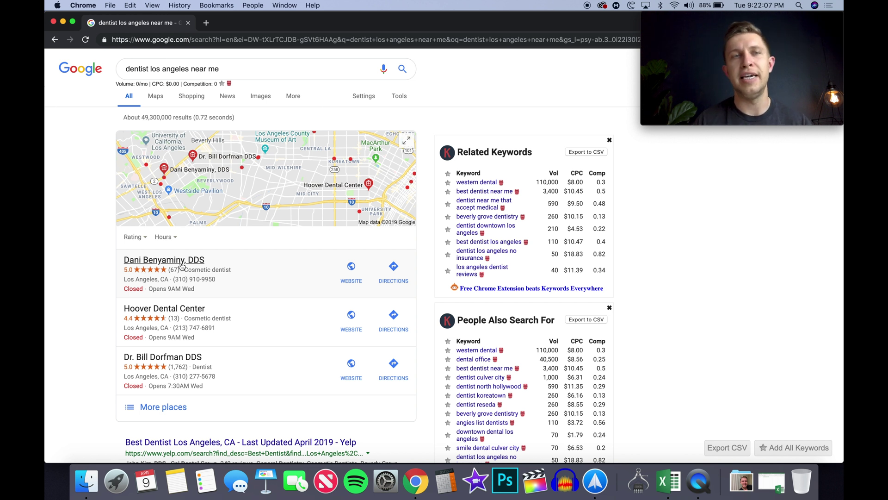
- Open the website of the first dentist in the local results and examine its homepage text, insurance section and contact form
{"action": "left_click", "coordinate": [181, 265]}
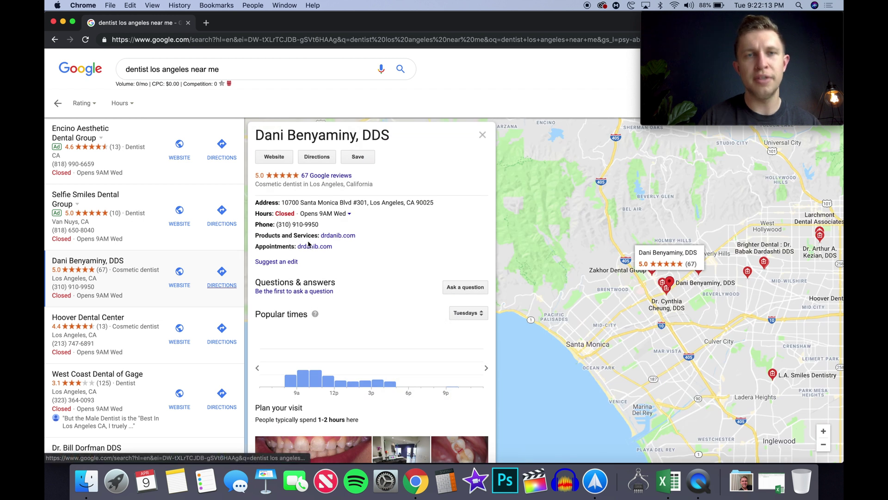
{"action": "left_click", "coordinate": [274, 156]}
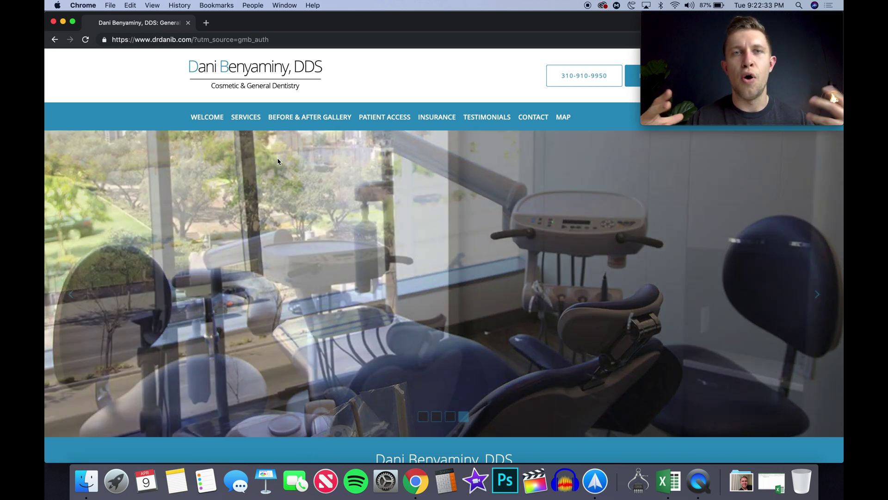
{"action": "scroll", "coordinate": [310, 229], "scroll_direction": "down", "scroll_amount": 15}
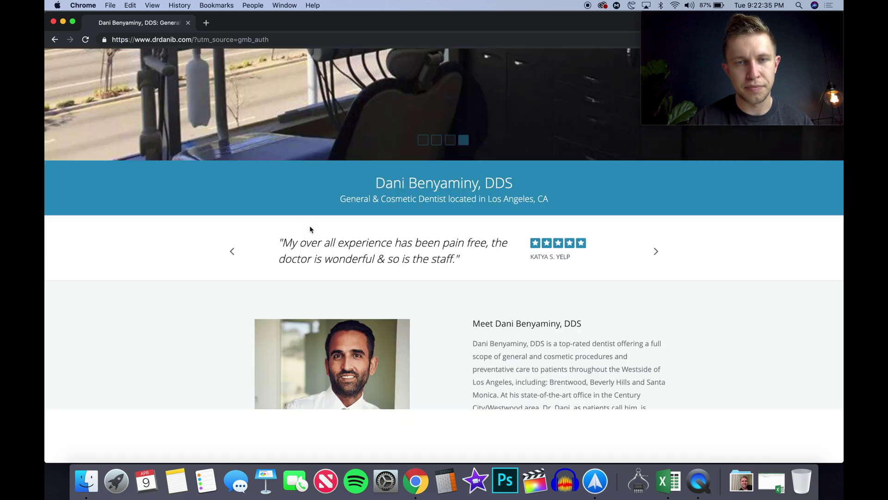
{"action": "scroll", "coordinate": [310, 228], "scroll_direction": "down", "scroll_amount": 15}
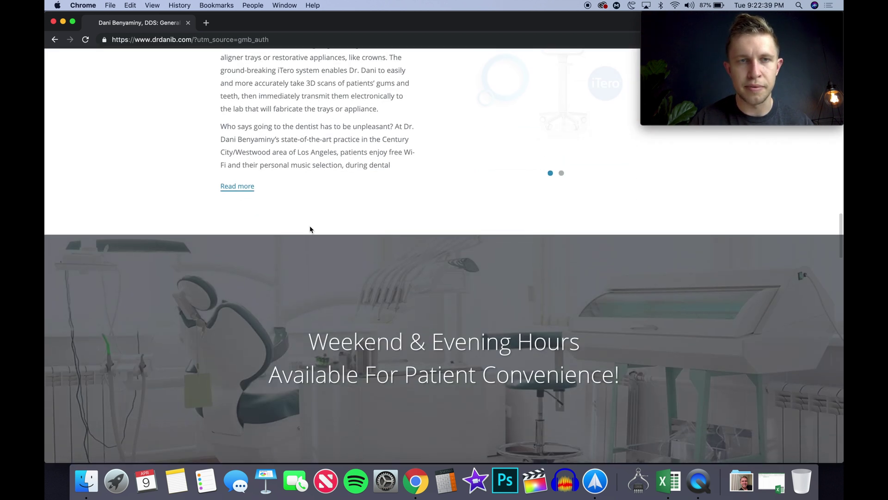
{"action": "scroll", "coordinate": [310, 229], "scroll_direction": "down", "scroll_amount": 10}
{"action": "scroll", "coordinate": [310, 228], "scroll_direction": "down", "scroll_amount": 8}
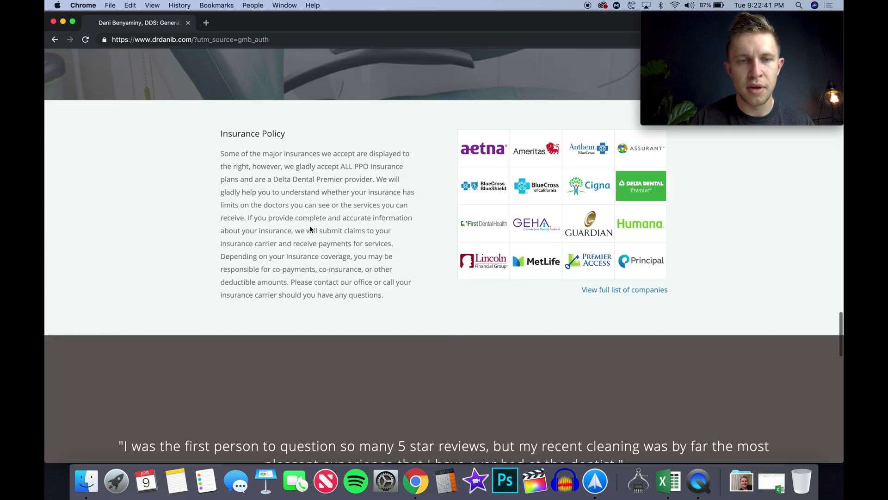
{"action": "scroll", "coordinate": [310, 227], "scroll_direction": "up", "scroll_amount": 5}
{"action": "scroll", "coordinate": [310, 226], "scroll_direction": "down", "scroll_amount": 1}
{"action": "scroll", "coordinate": [309, 226], "scroll_direction": "down", "scroll_amount": 10}
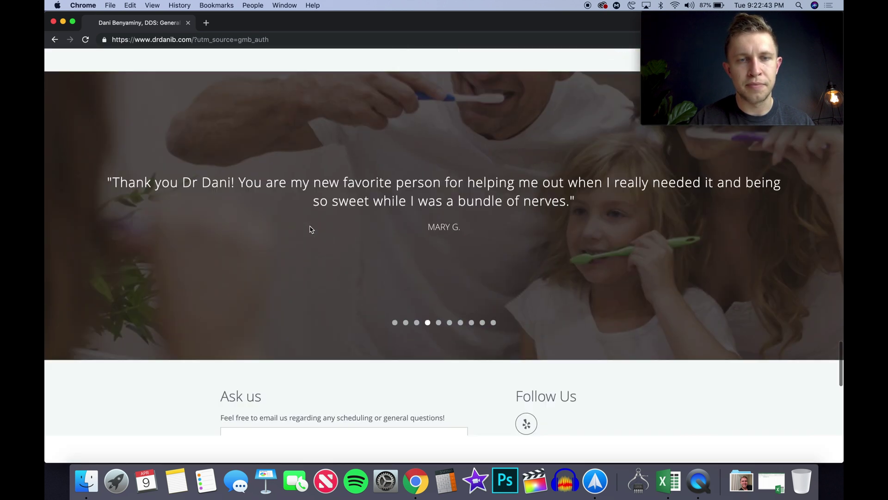
{"action": "scroll", "coordinate": [310, 225], "scroll_direction": "up", "scroll_amount": 1}
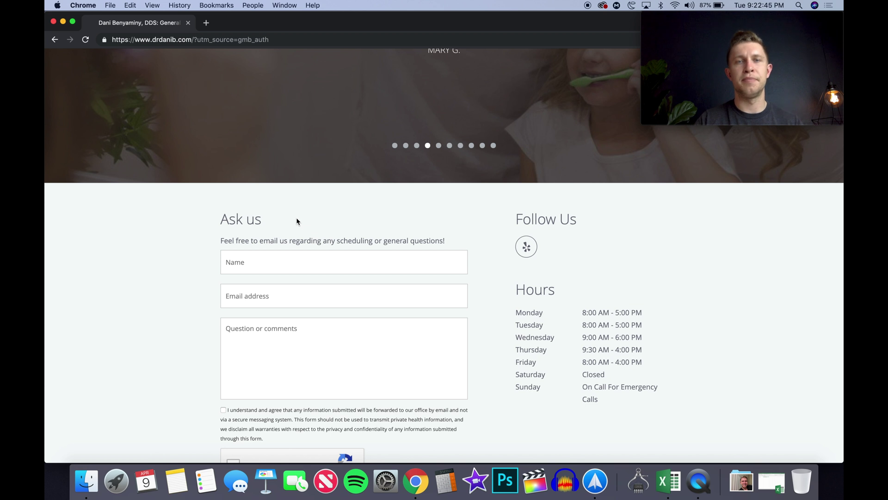
{"action": "scroll", "coordinate": [297, 218], "scroll_direction": "up", "scroll_amount": 8}
{"action": "scroll", "coordinate": [296, 217], "scroll_direction": "up", "scroll_amount": 1}
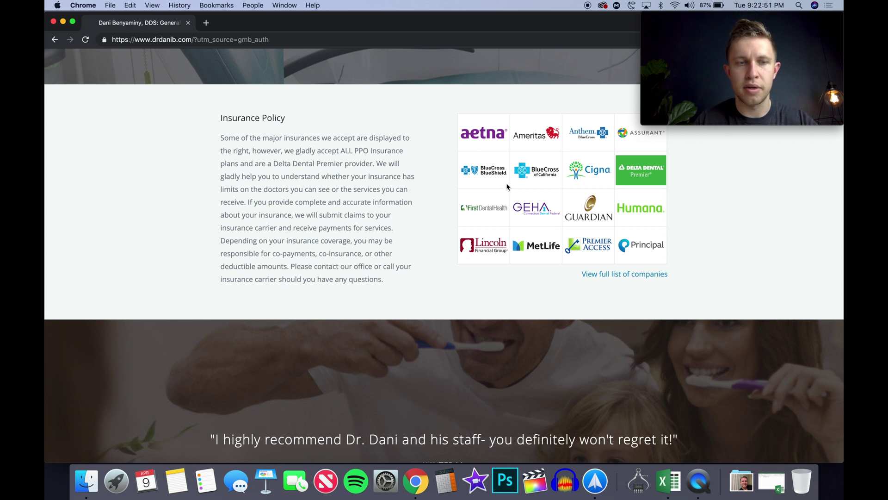
- Launch Microsoft Word and create a blank document
{"action": "left_click", "coordinate": [799, 5]}
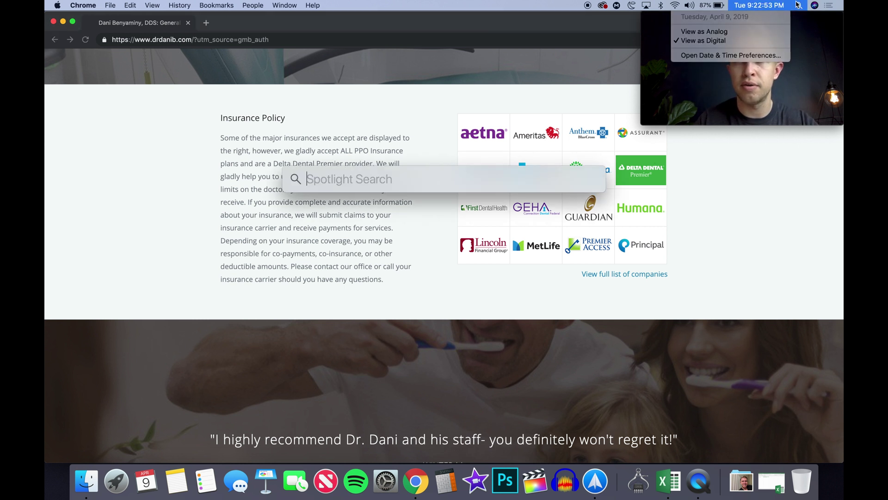
{"action": "type", "text": "word"}
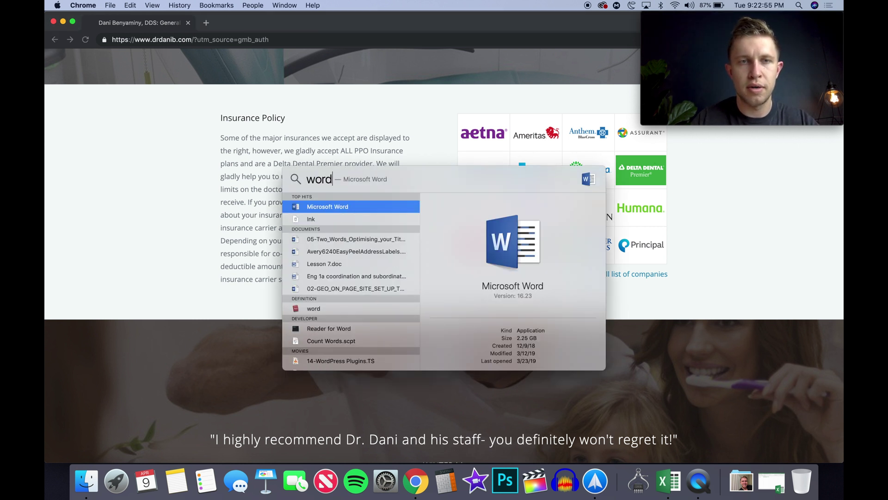
{"action": "key", "text": "Return"}
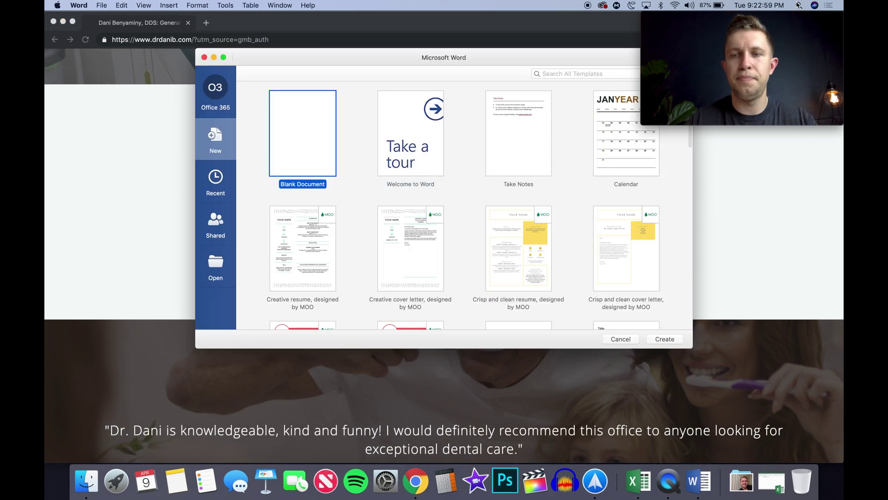
{"action": "double_click", "coordinate": [292, 158]}
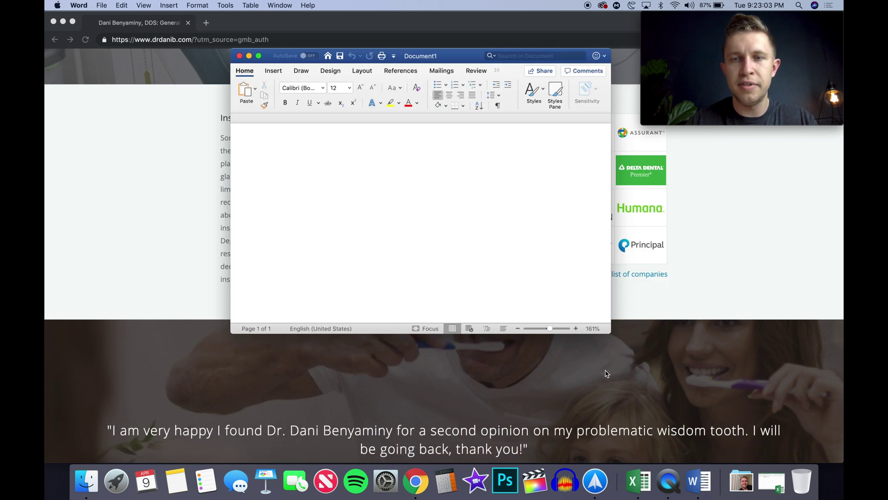
- Enlarge the document window and write "H2:" as the first line of the page
{"action": "left_click_drag", "start_coordinate": [611, 332], "coordinate": [672, 365]}
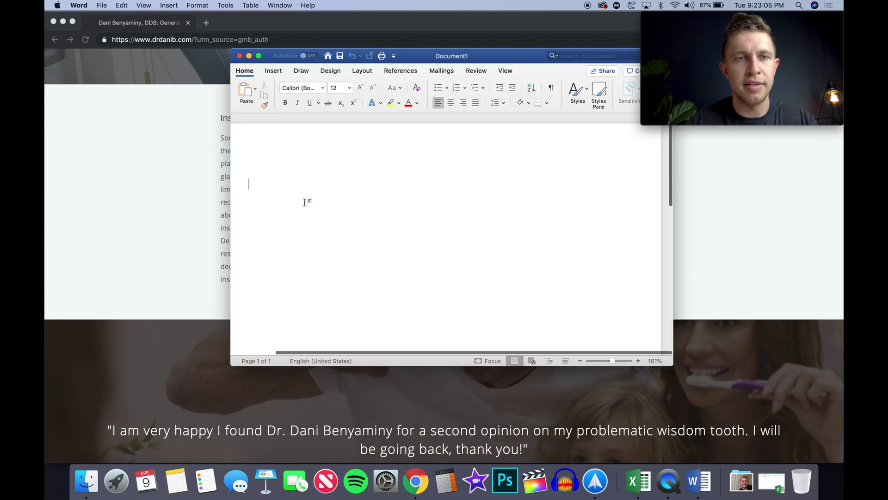
{"action": "scroll", "coordinate": [305, 202], "scroll_direction": "down", "scroll_amount": 4}
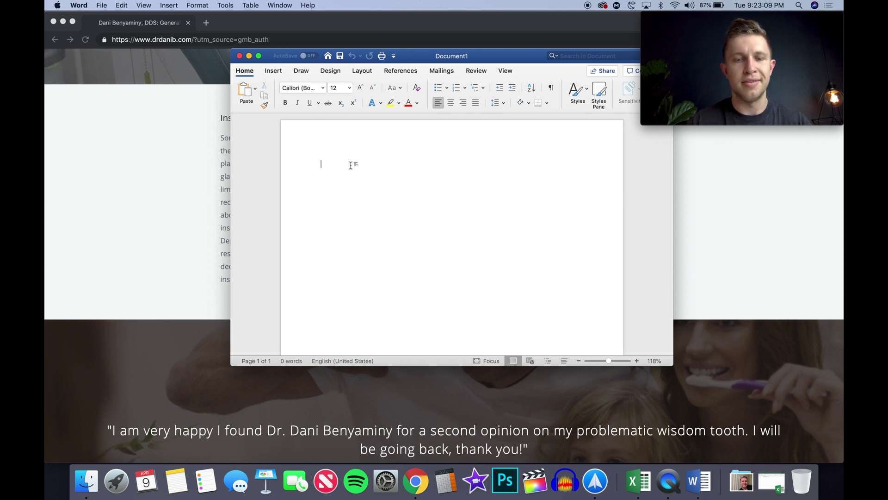
{"action": "type", "text": "H2:"}
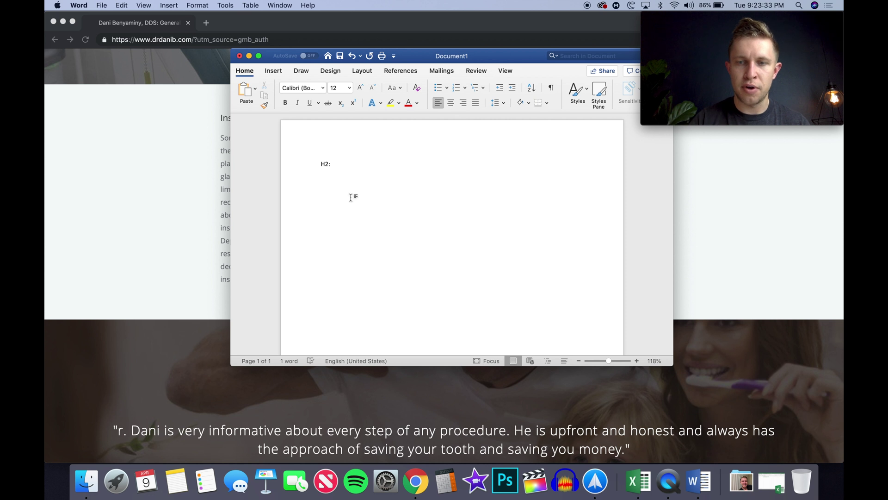
- Bring up the Excel workbook, place it so the modifier list shows beside the Word document, and return to Word below "H2:"
{"action": "left_click", "coordinate": [637, 481]}
{"action": "left_click_drag", "start_coordinate": [382, 49], "coordinate": [676, 277]}
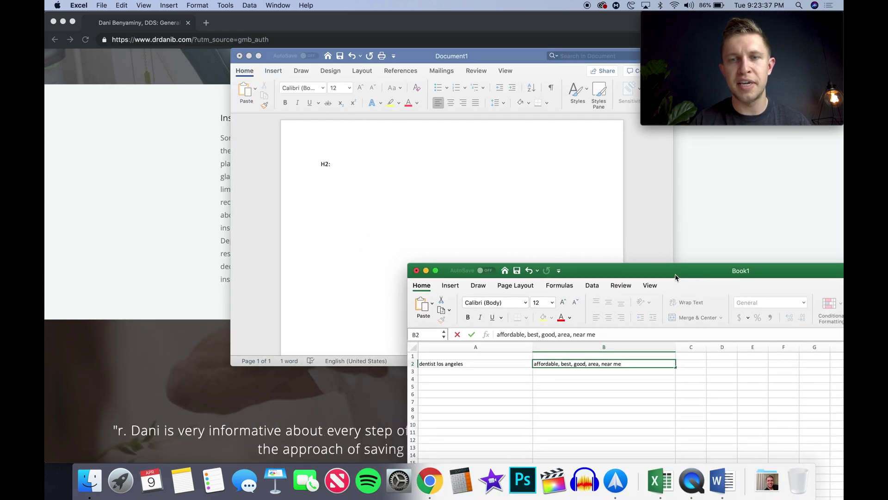
{"action": "left_click", "coordinate": [384, 163]}
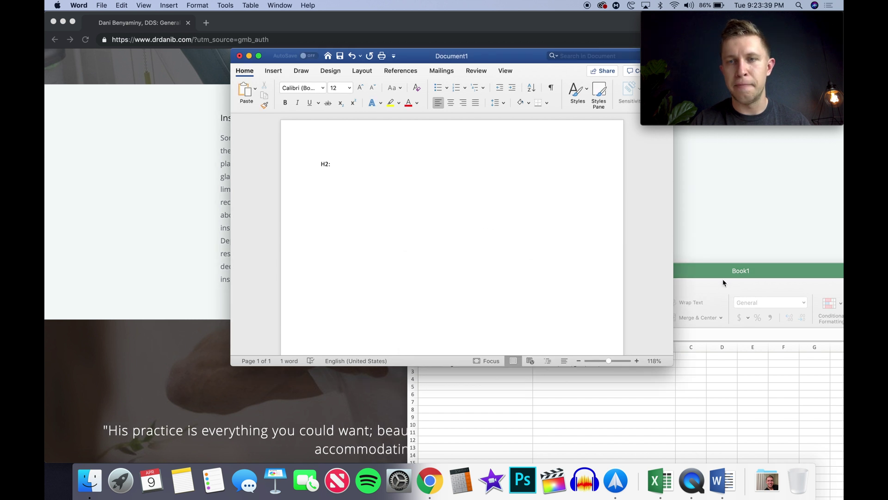
{"action": "left_click", "coordinate": [720, 282]}
{"action": "left_click_drag", "start_coordinate": [671, 277], "coordinate": [830, 260]}
{"action": "left_click", "coordinate": [498, 194]}
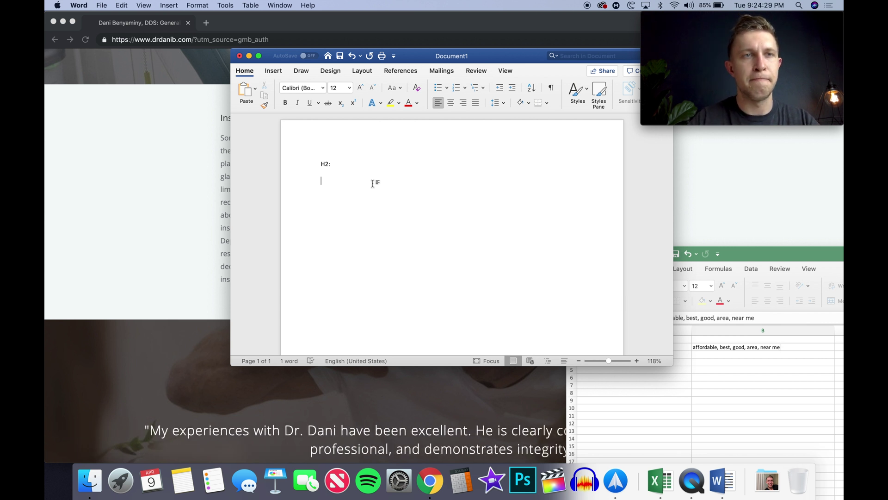
- Write the line "We are an affordable dental clinic in east los angeles." below the "H2:" heading and start a new line
{"action": "type", "text": "We "}
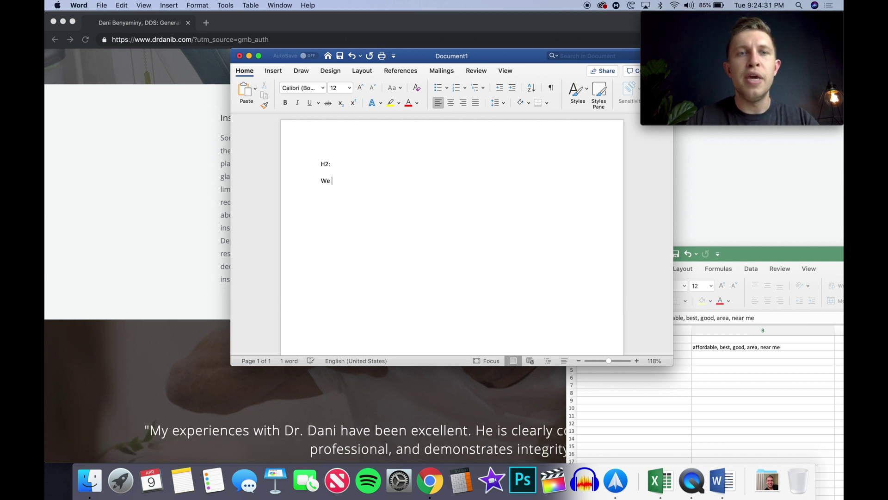
{"action": "type", "text": "are a"}
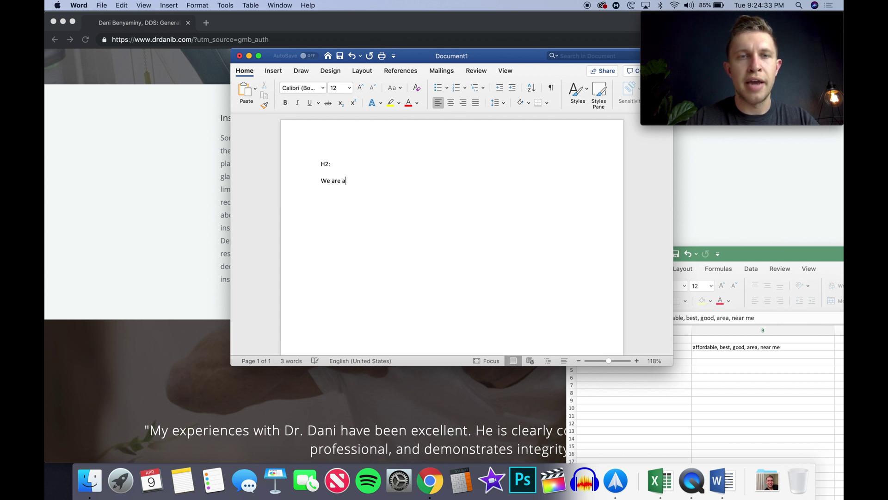
{"action": "type", "text": "n affordable "}
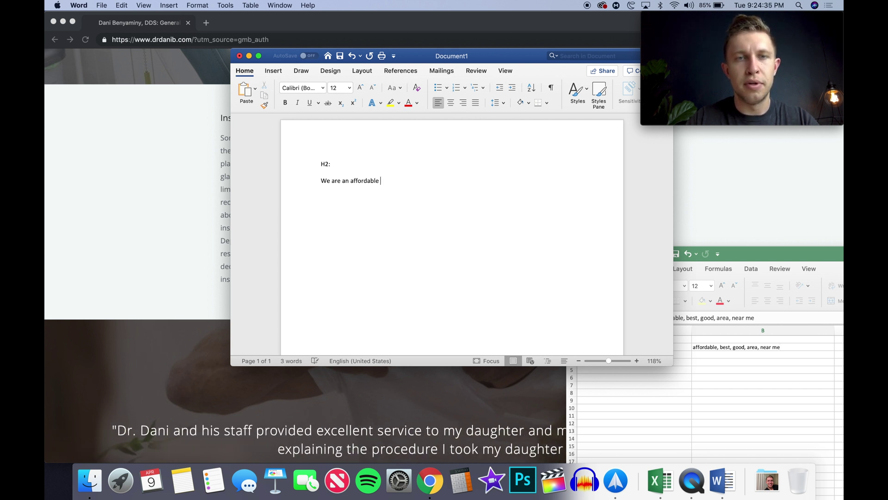
{"action": "type", "text": "dental "}
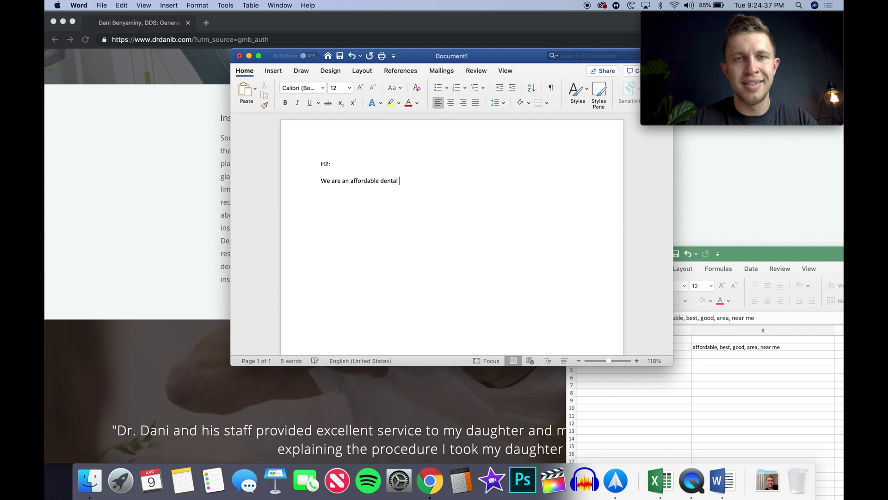
{"action": "type", "text": "clinic in "}
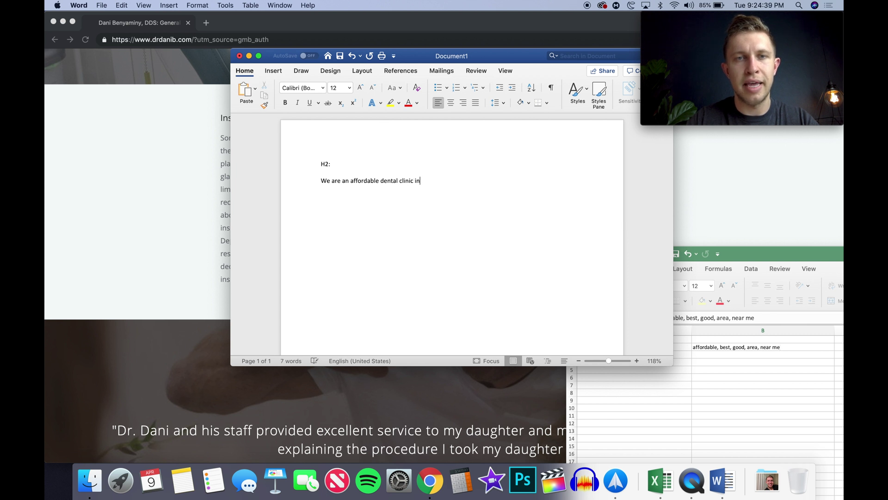
{"action": "type", "text": "east"}
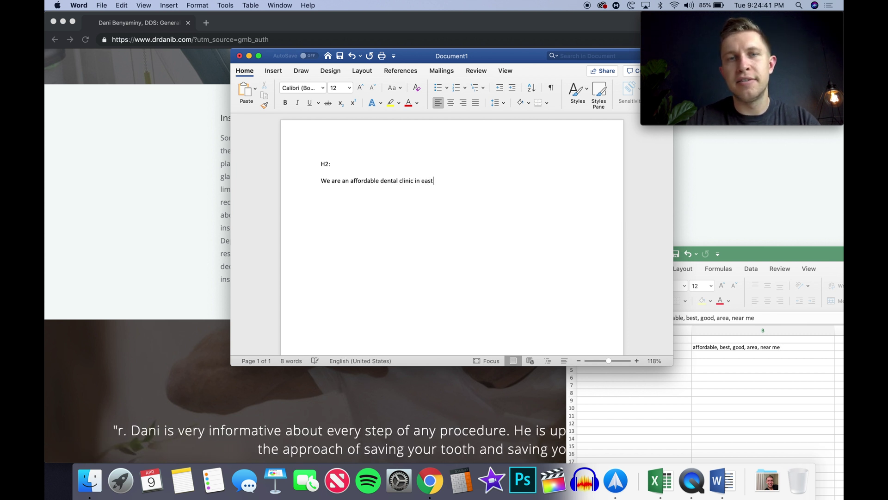
{"action": "type", "text": " los angeles."}
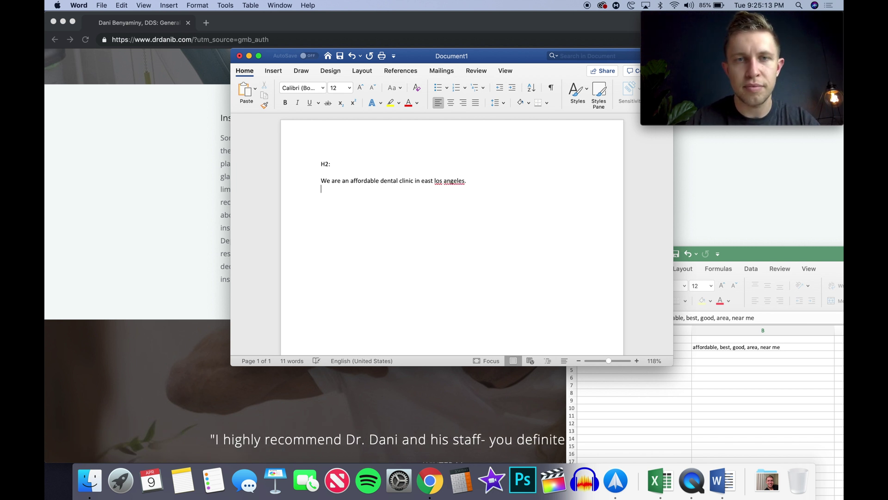
{"action": "key", "text": "Return"}
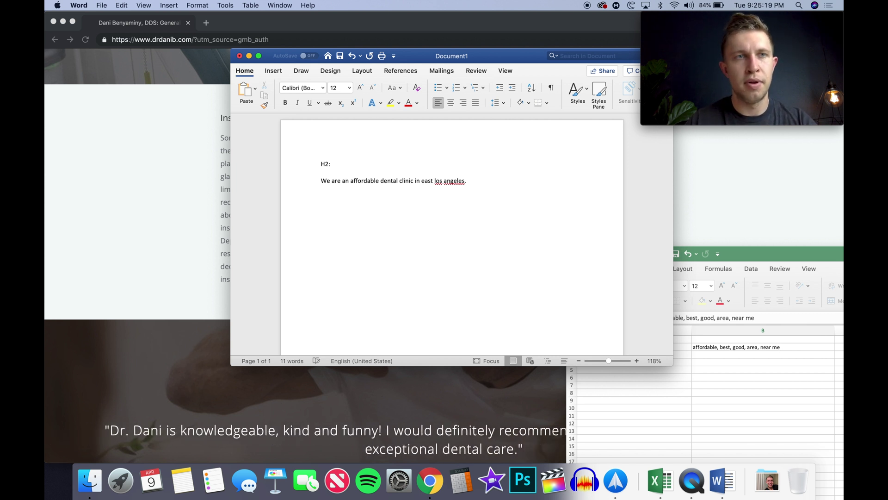
- Write a second line, the dentist's title and first name followed by "is considered the best dental practitioner in the los angeles area.", and start a new line
{"action": "type", "text": "Dr. Dani is considere"}
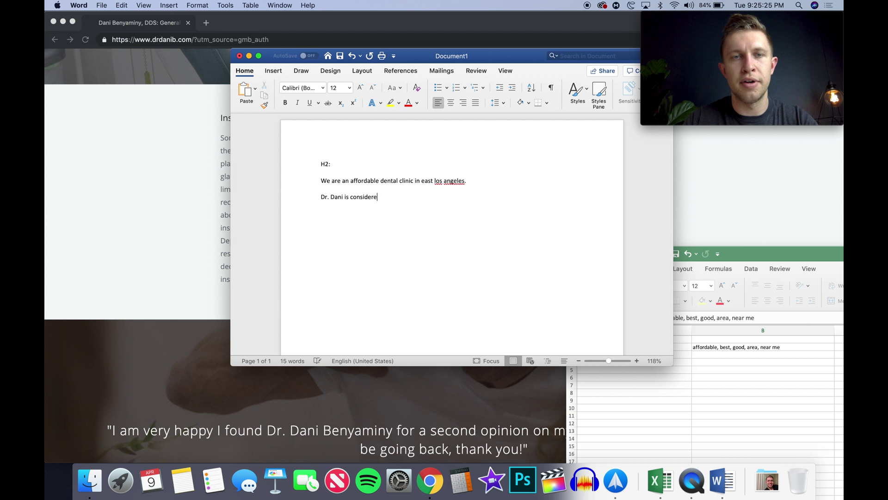
{"action": "type", "text": "d b"}
{"action": "key", "text": "BackSpace"}
{"action": "type", "text": "the best dental prac"}
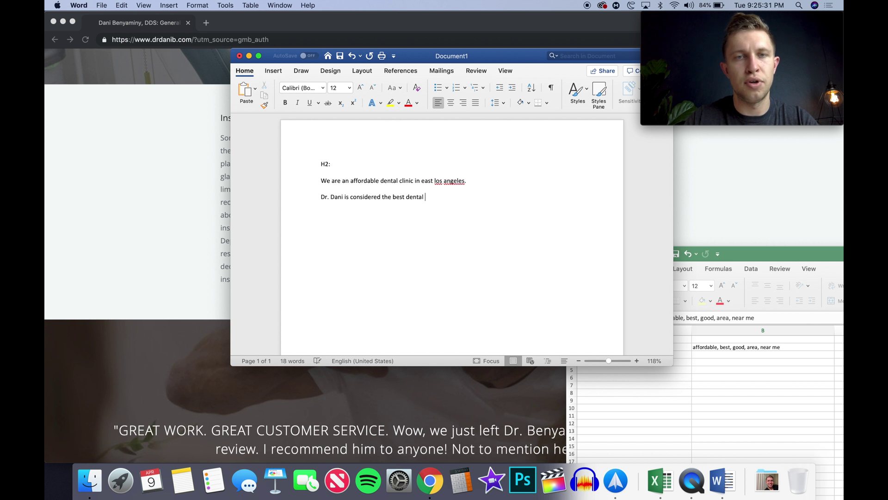
{"action": "key", "text": "BackSpace"}
{"action": "key", "text": "BackSpace"}
{"action": "key", "text": "BackSpace"}
{"action": "type", "text": "ra"}
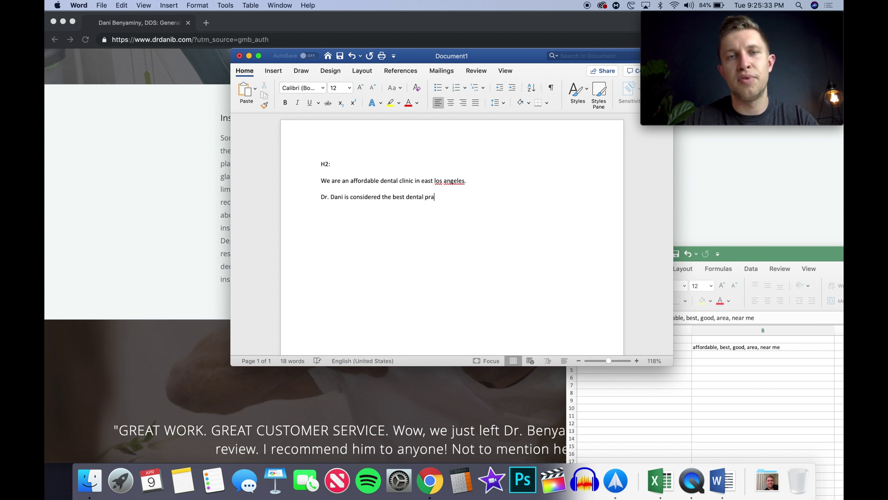
{"action": "type", "text": "ctice in"}
{"action": "key", "text": "BackSpace"}
{"action": "key", "text": "BackSpace"}
{"action": "key", "text": "BackSpace"}
{"action": "key", "text": "BackSpace"}
{"action": "key", "text": "BackSpace"}
{"action": "type", "text": "tioner "}
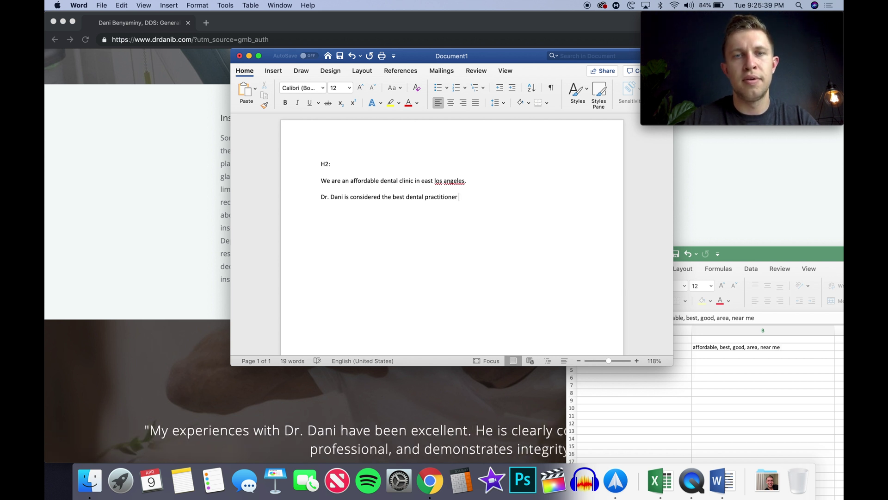
{"action": "type", "text": "in"}
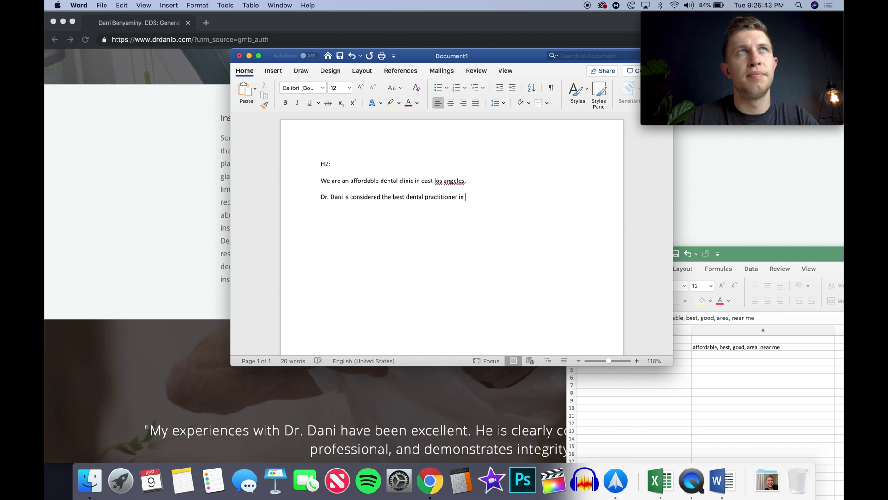
{"action": "type", "text": " the los angeles area."}
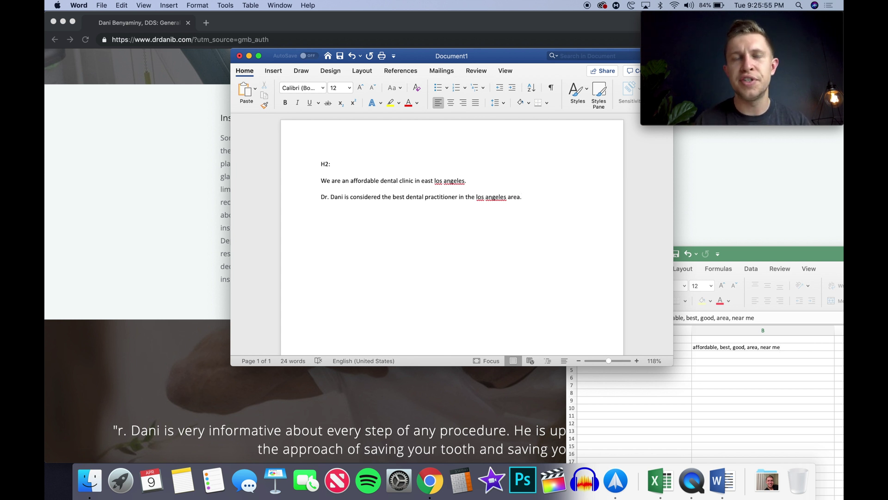
{"action": "key", "text": "Return"}
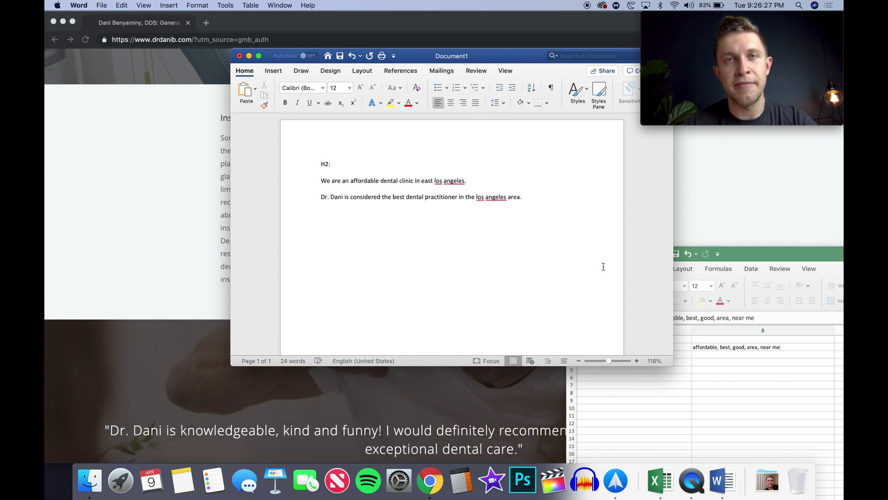
{"action": "key", "text": "Return"}
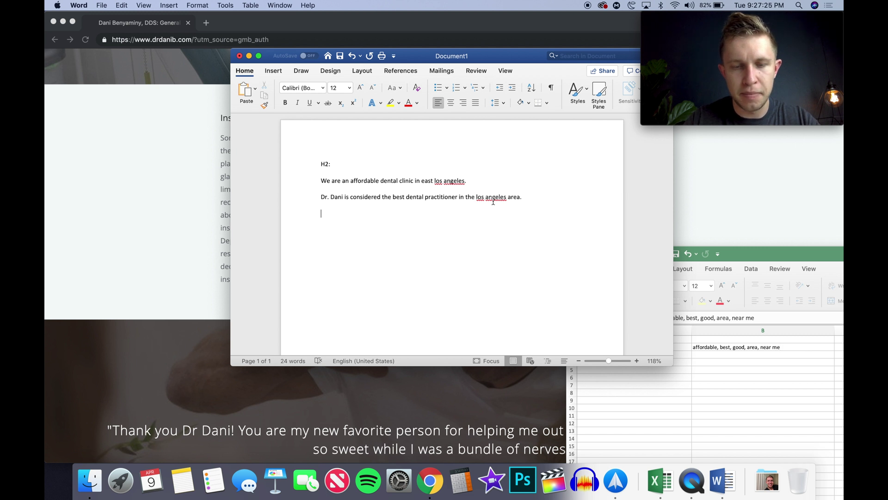
- Write the line "A great dentist near me is considered" ending with the dentist's title and first name and a period, and place the cursor on a new line below
{"action": "type", "text": "A grea"}
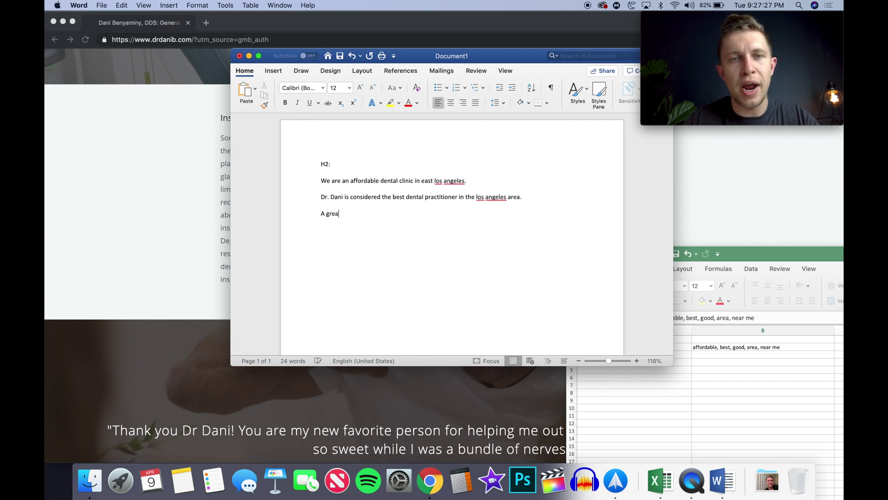
{"action": "type", "text": "t dent"}
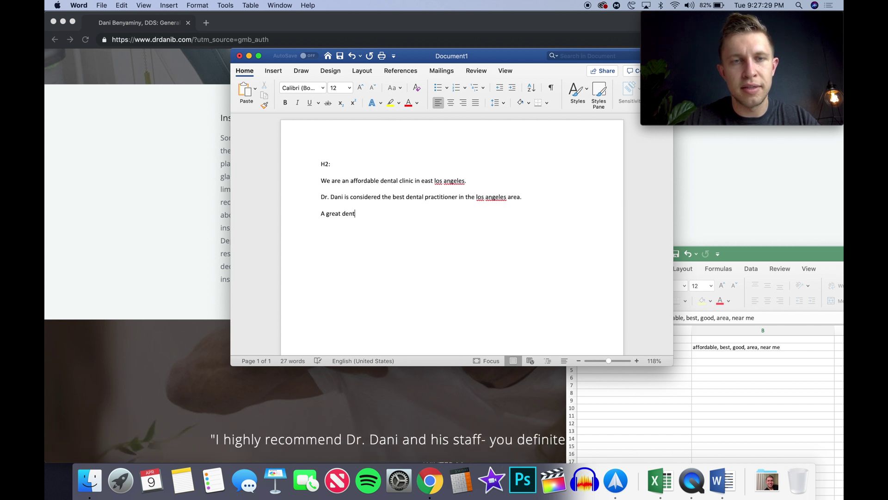
{"action": "type", "text": "ist"}
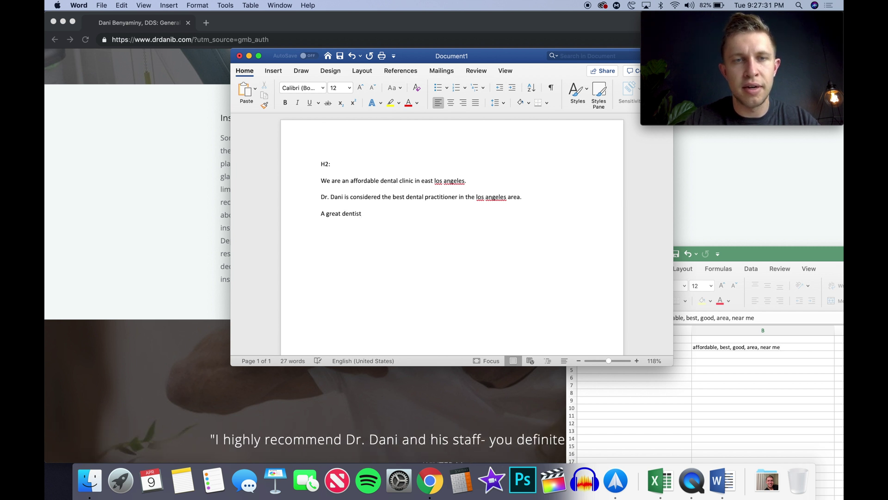
{"action": "type", "text": " near me "}
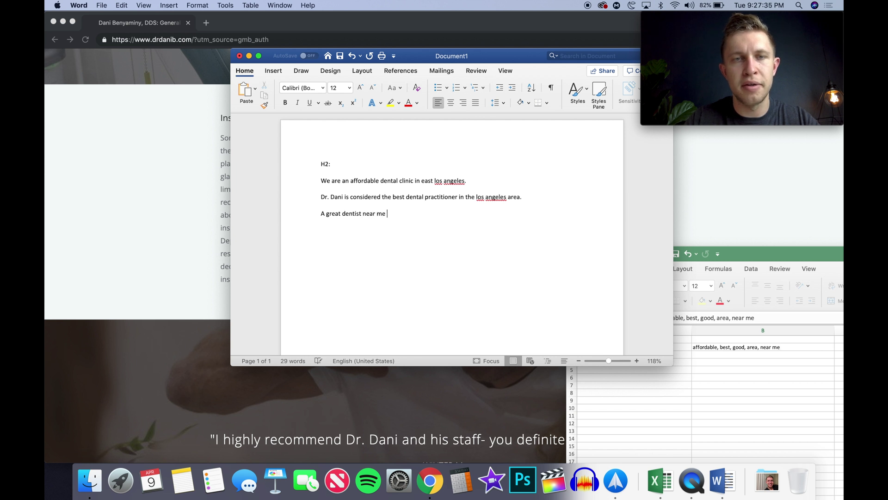
{"action": "type", "text": "is considered "}
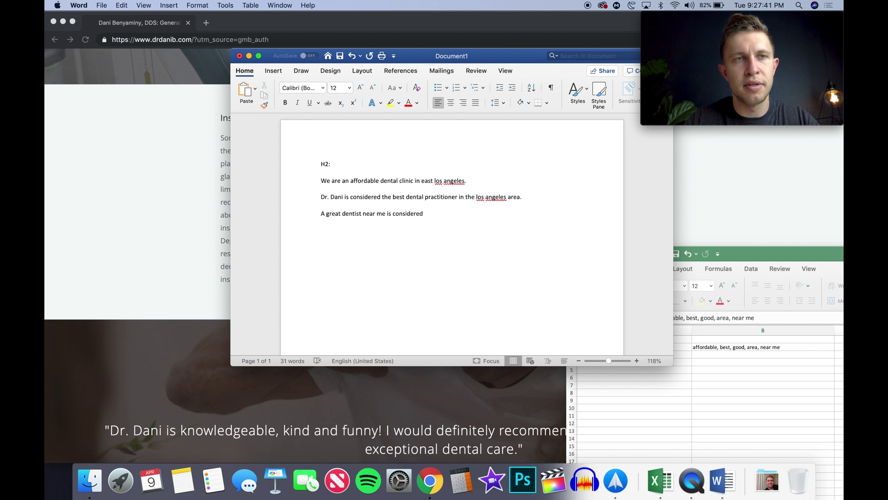
{"action": "type", "text": "D"}
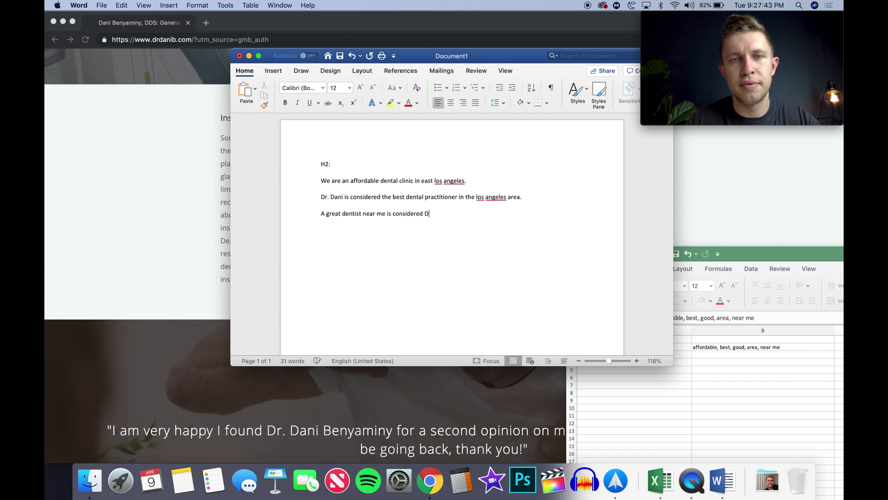
{"action": "type", "text": "r. Dani"}
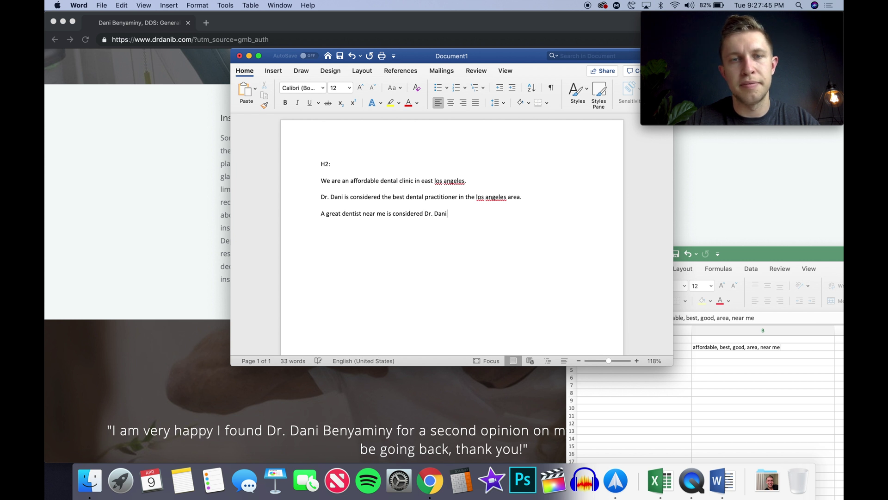
{"action": "type", "text": "."}
{"action": "key", "text": "Return"}
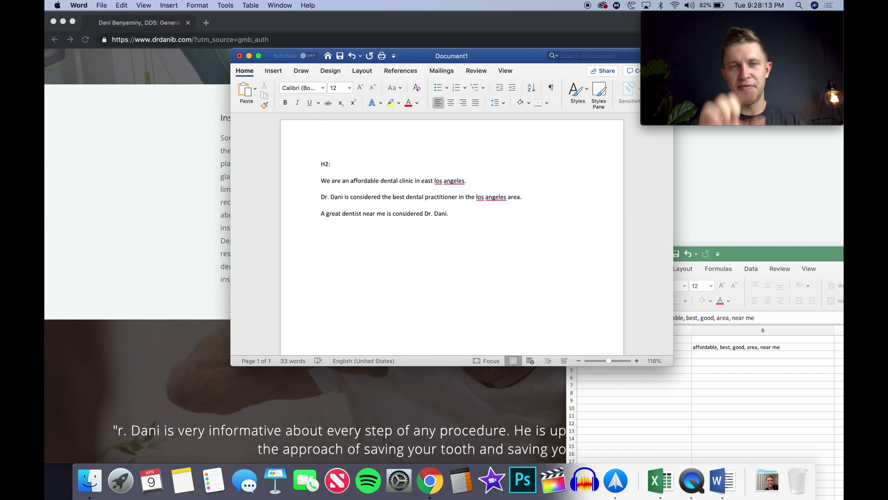
{"action": "double_click", "coordinate": [326, 232]}
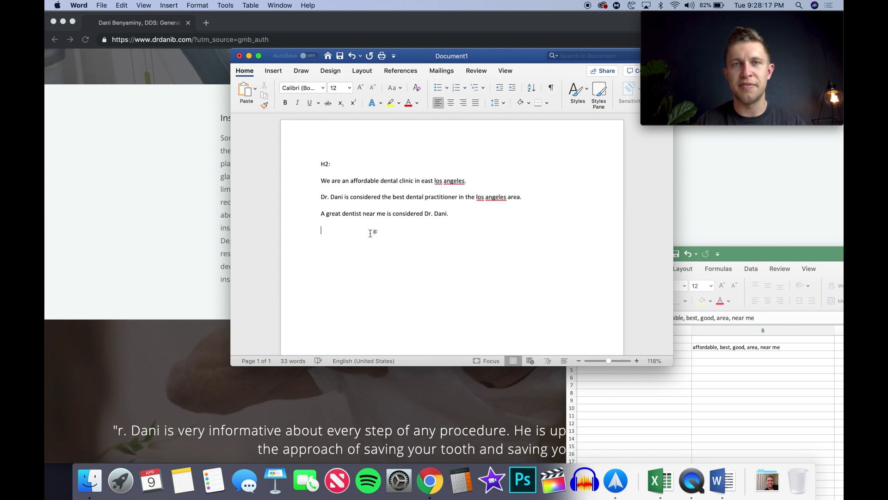